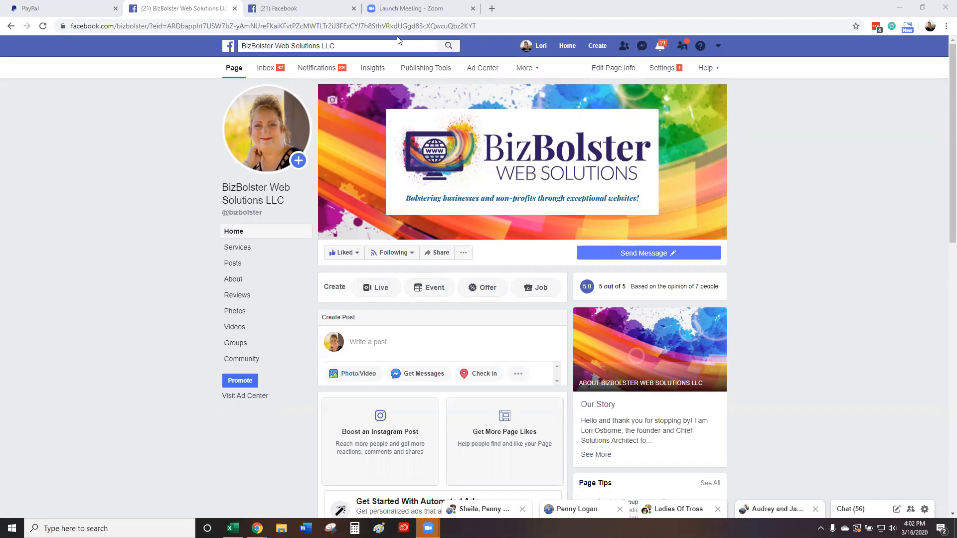
Step: Switch to the '(21) Facebook' News Feed tab and open the Create menu
left_click(298, 10)
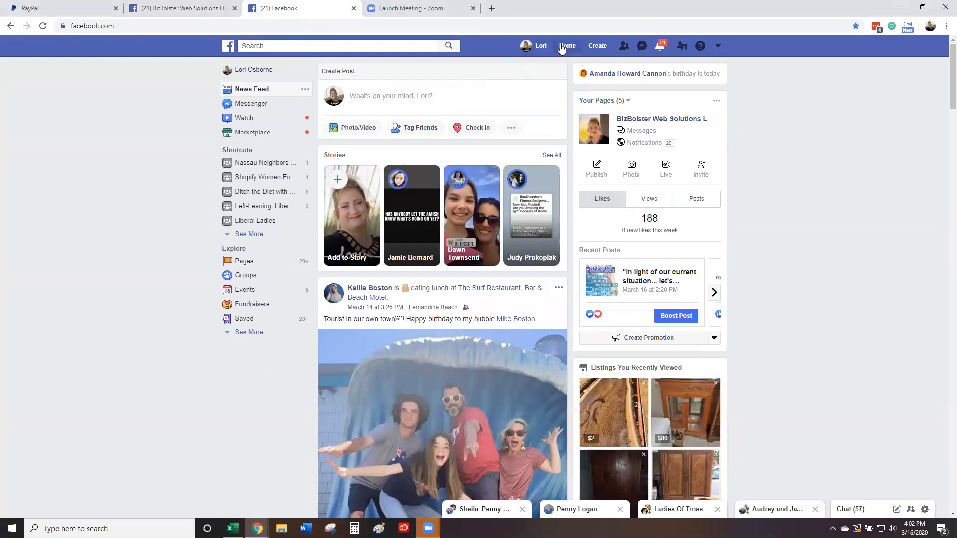
left_click(597, 48)
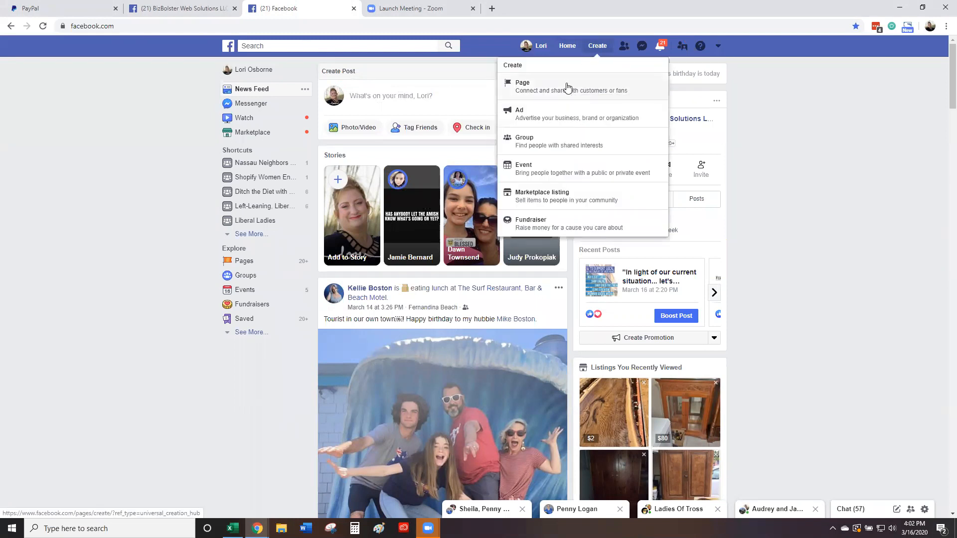
Step: Start a new Page of the Business or Brand type
left_click(567, 88)
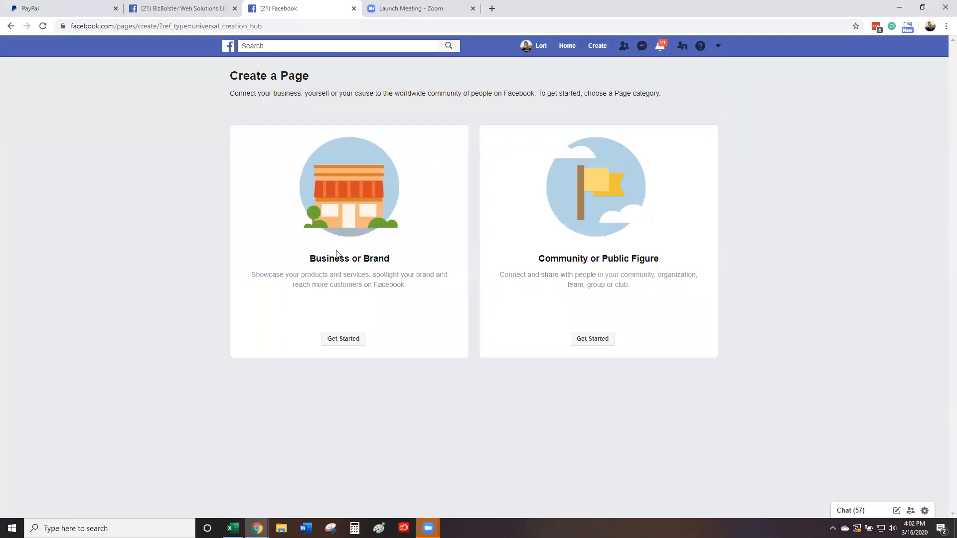
left_click(338, 339)
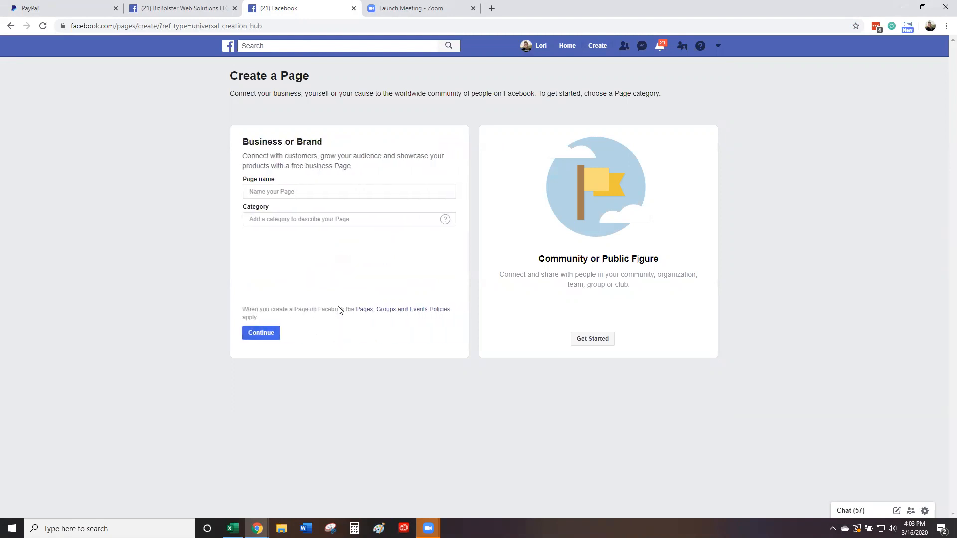
Step: Name the page 'Test' with the Women's Clothing Store category
left_click(291, 191)
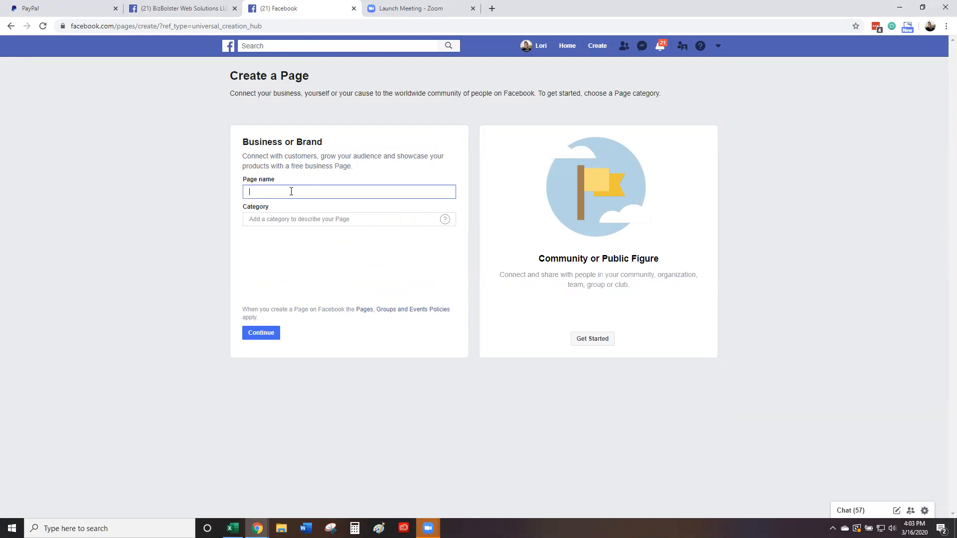
type("Test")
left_click(277, 221)
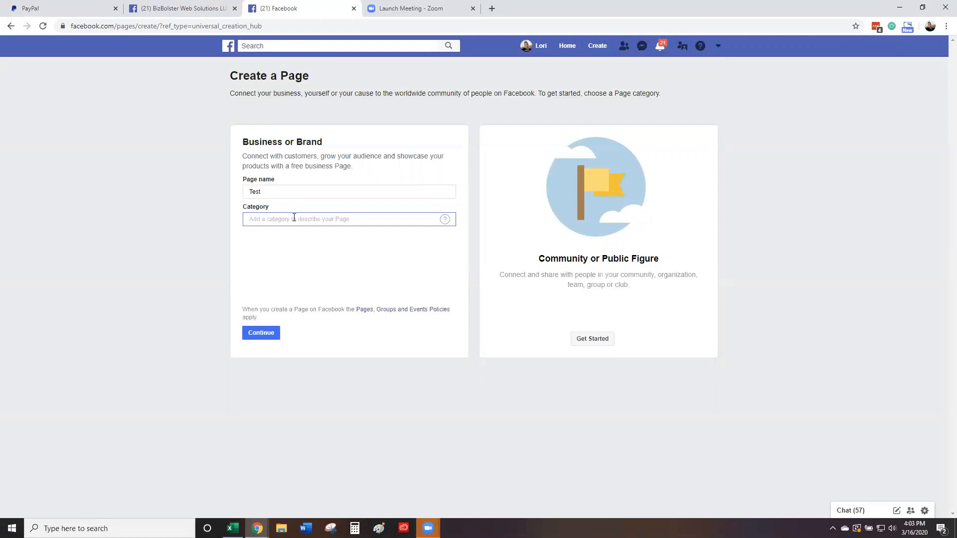
type("t")
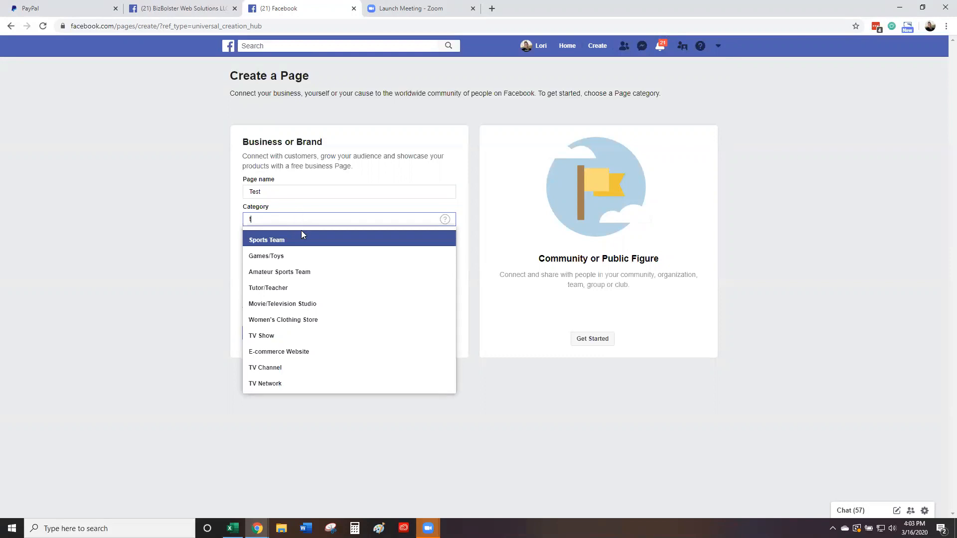
left_click(283, 320)
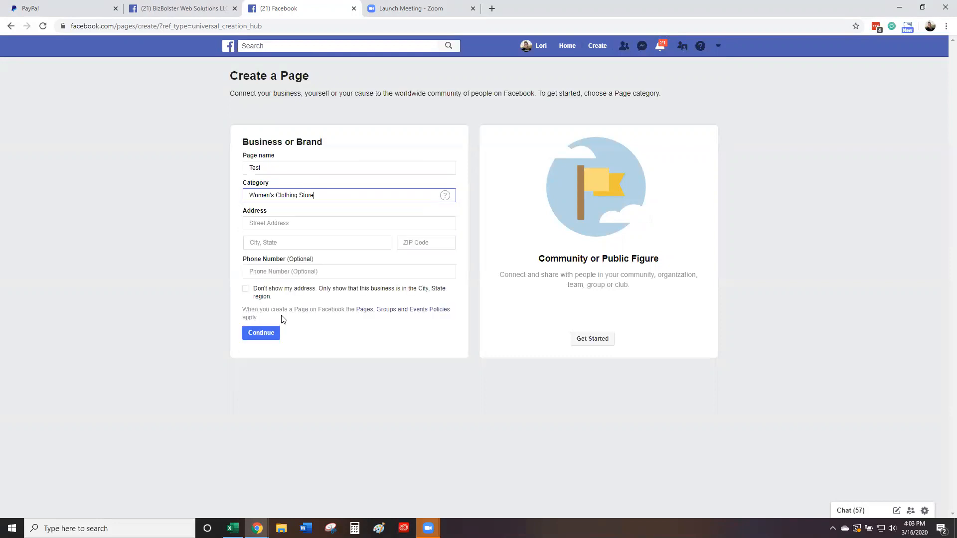
Step: Fill in the business street address, city, ZIP code and phone number, then submit
left_click(279, 224)
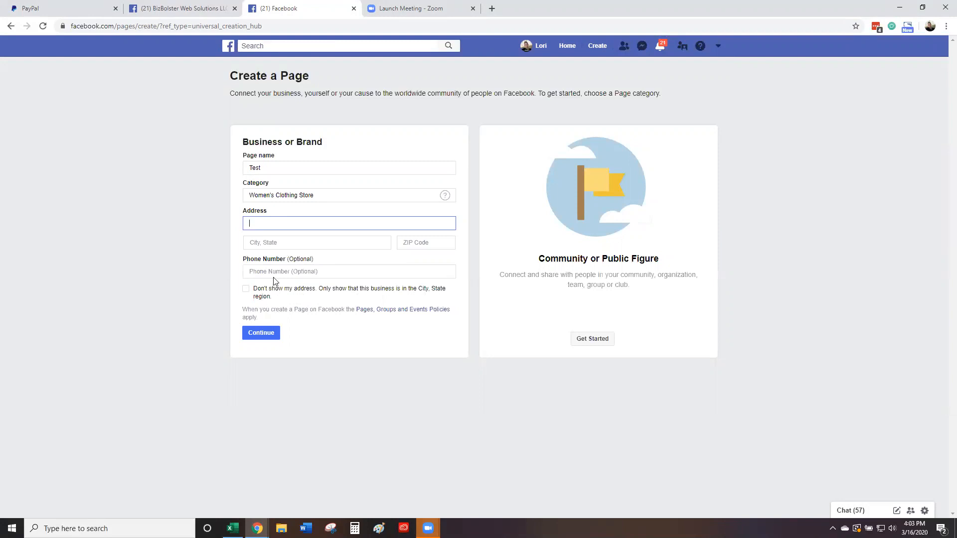
type("888 Test Dr.")
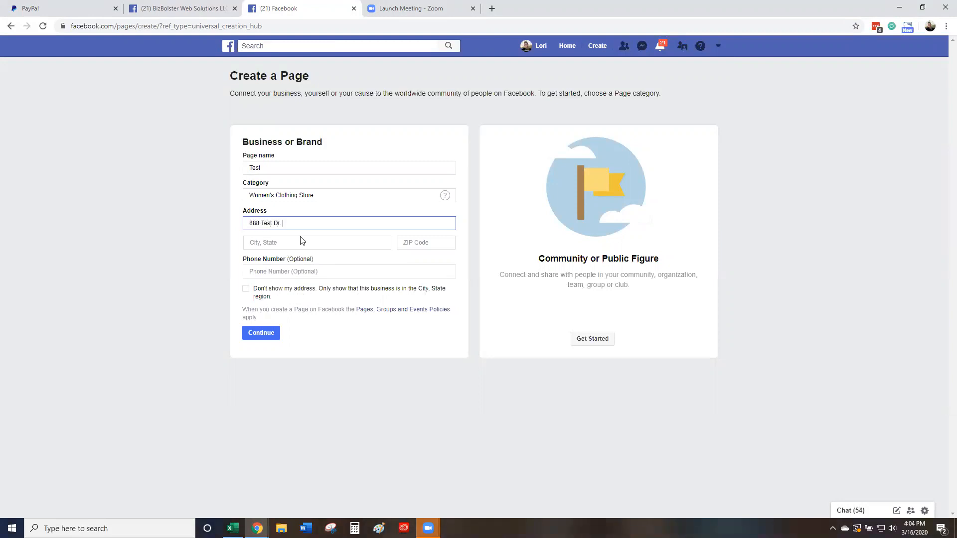
left_click(301, 242)
type("Ferna")
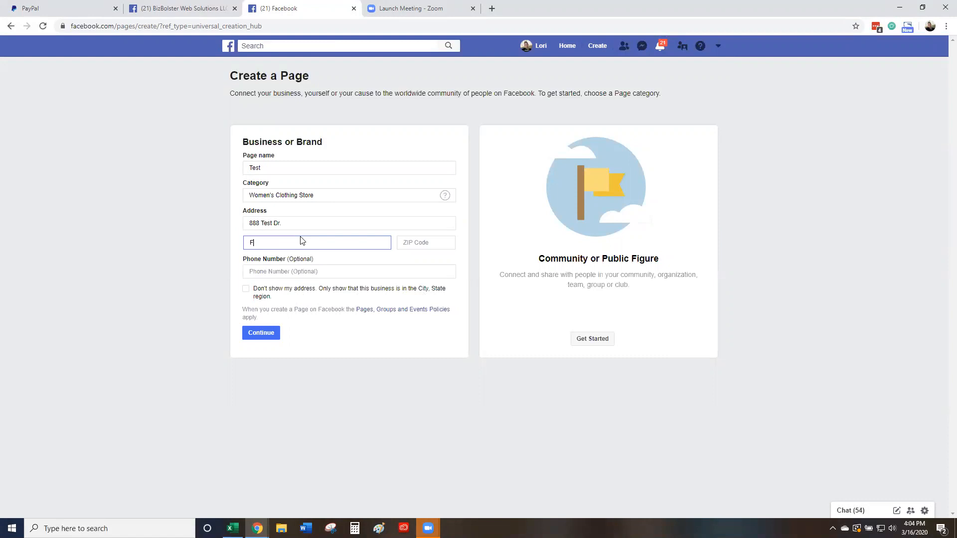
key("BackSpace")
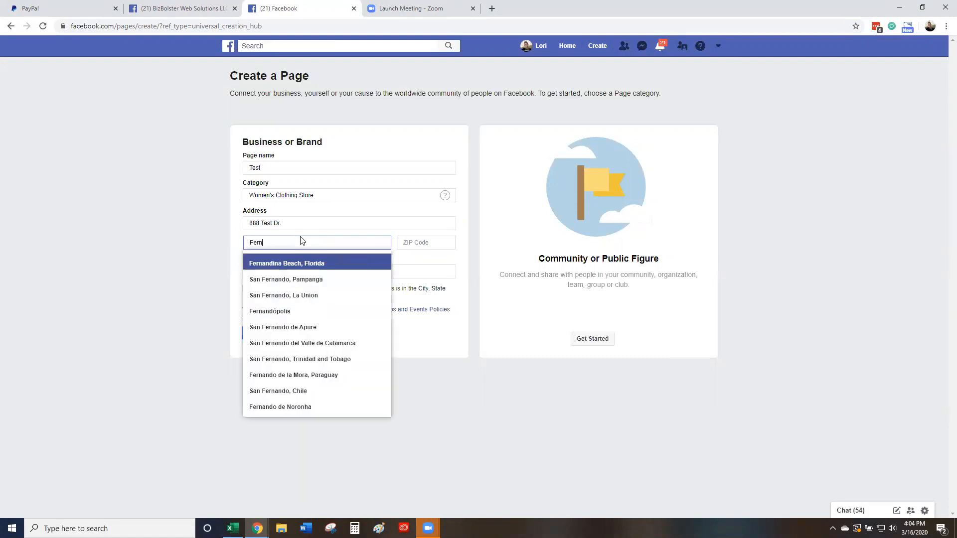
left_click(290, 263)
left_click(411, 242)
type("32034")
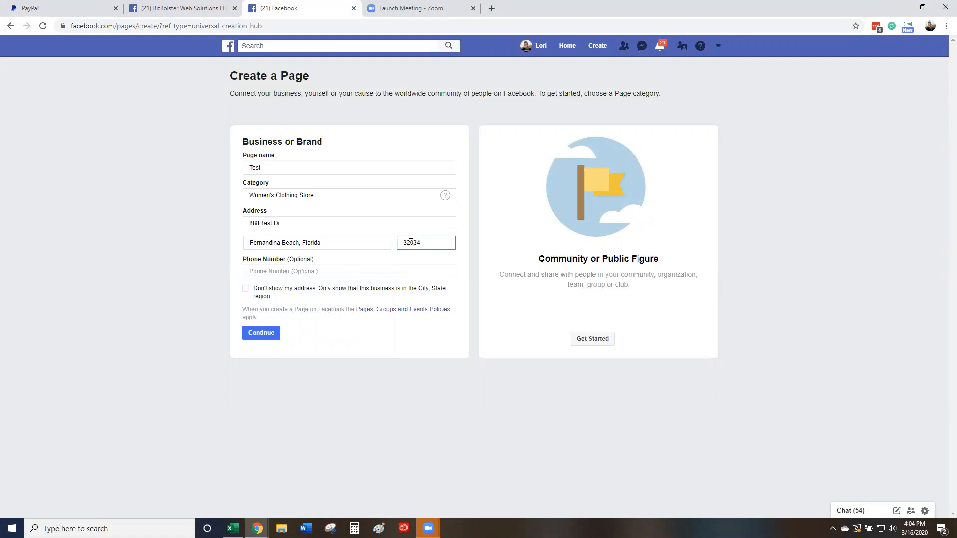
left_click(263, 271)
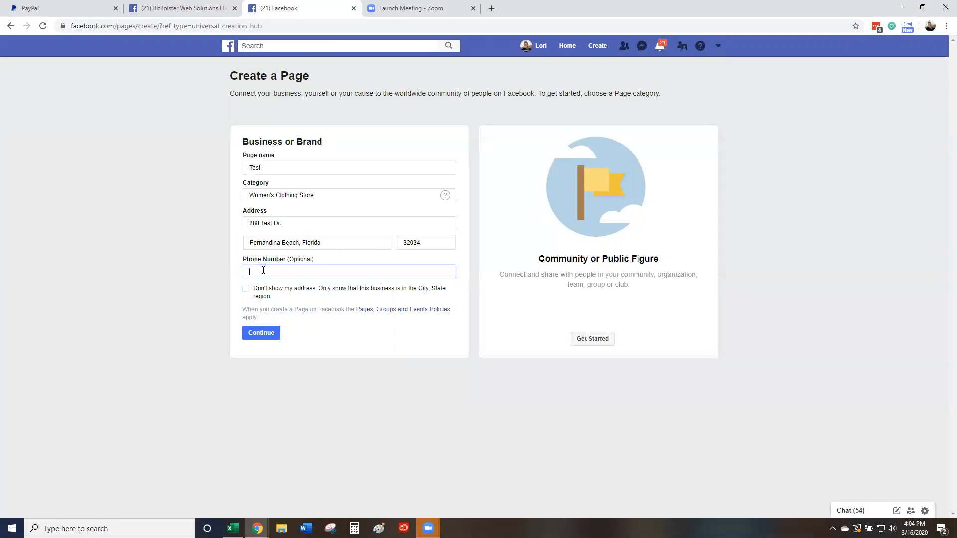
type("44177110")
left_click(272, 332)
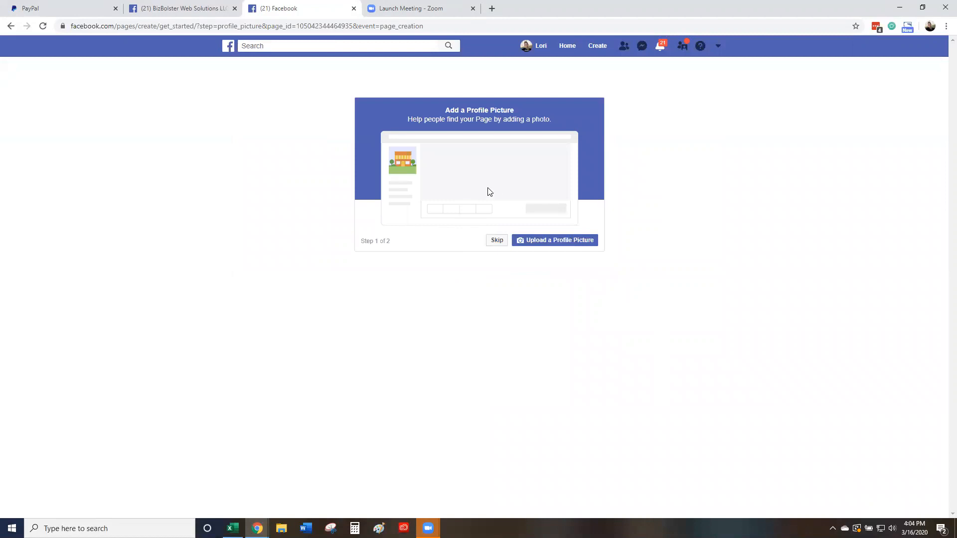
Step: Skip the profile and cover photo steps and dismiss the setup tour popup
left_click(492, 241)
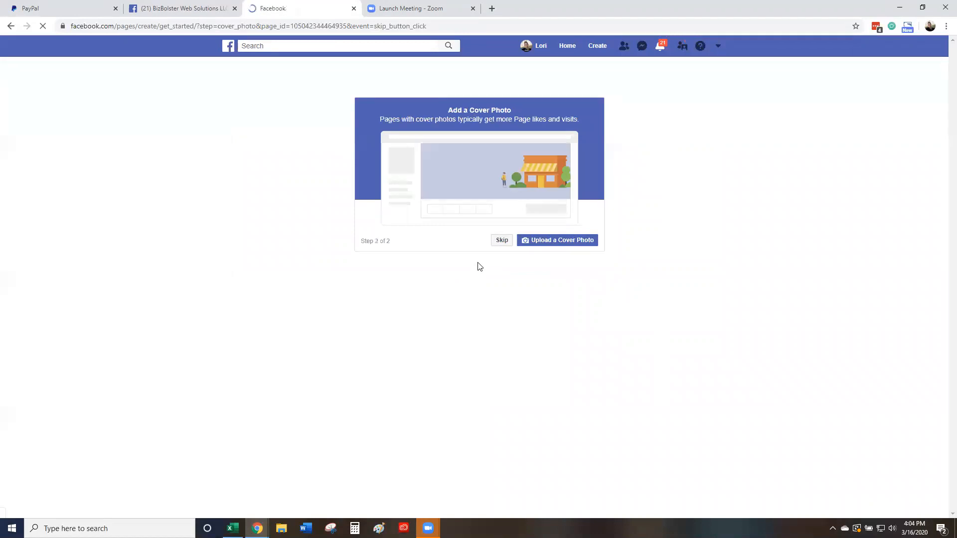
left_click(501, 242)
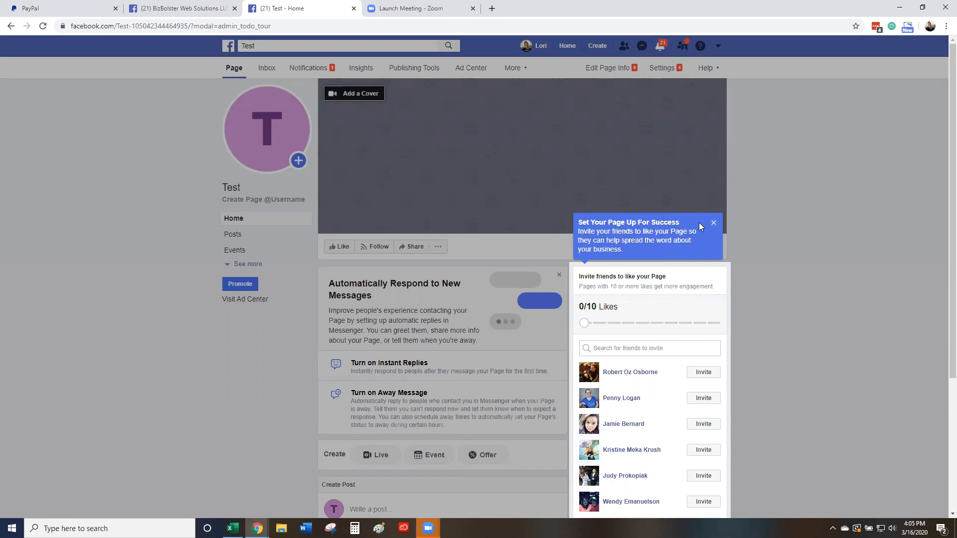
left_click(714, 224)
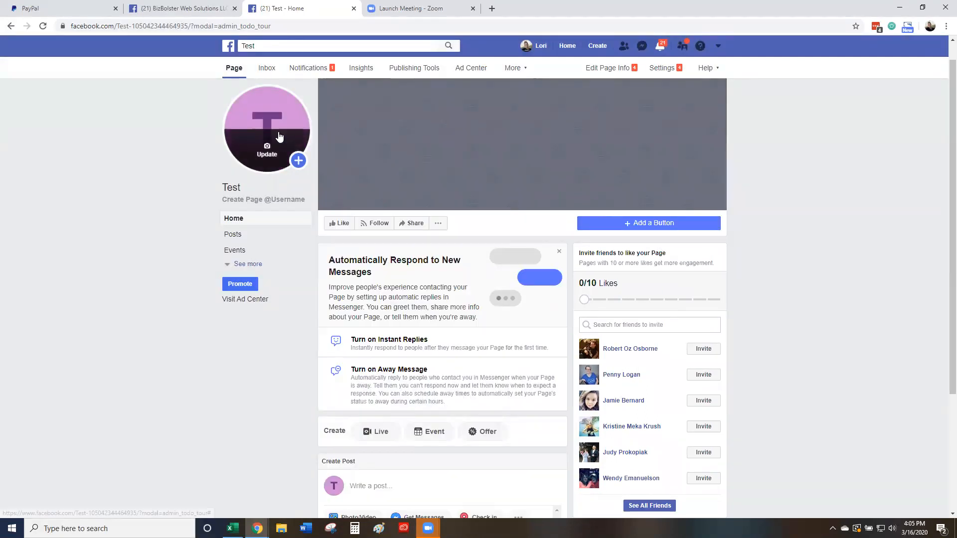
Step: Upload a portrait as the profile picture, reposition and enlarge it in the crop circle, and save
mouse_move(262, 133)
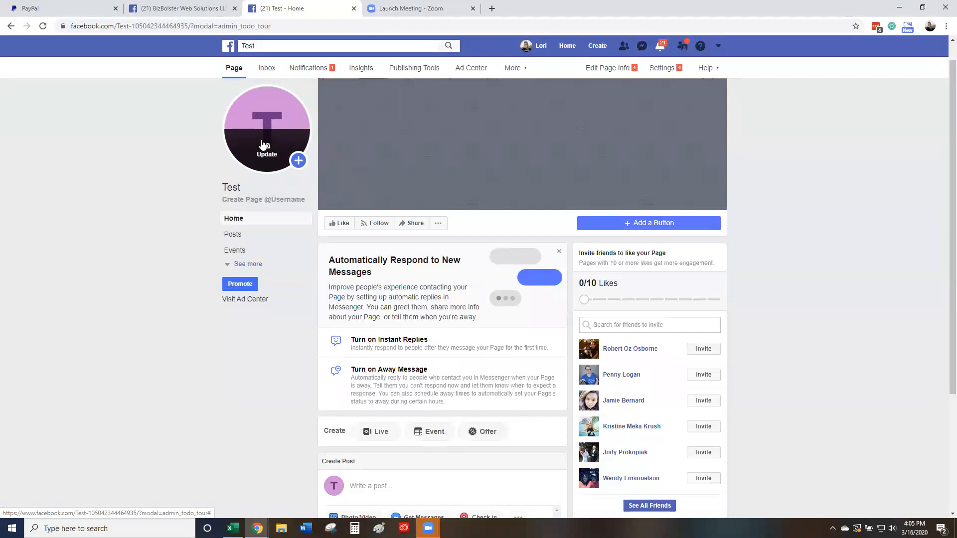
left_click(265, 146)
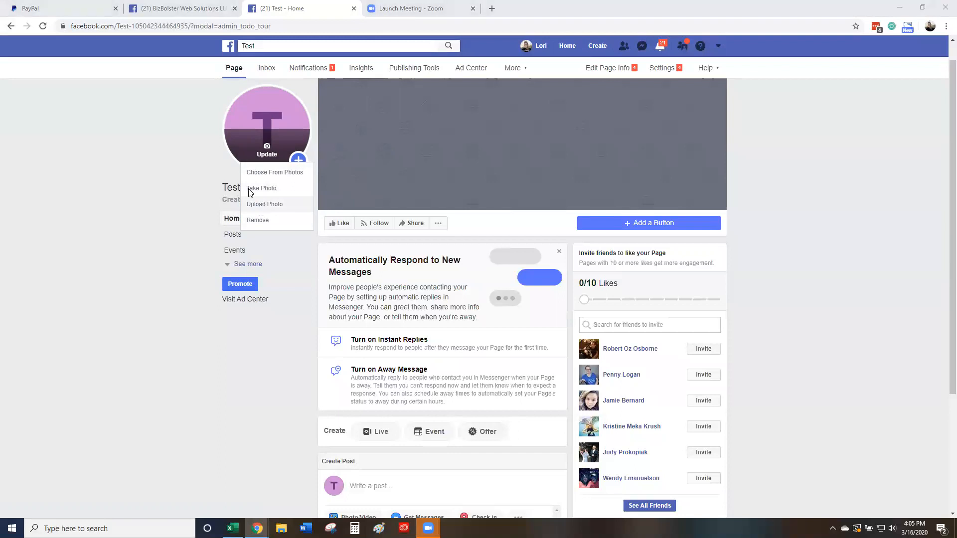
left_click(264, 204)
double_click(129, 126)
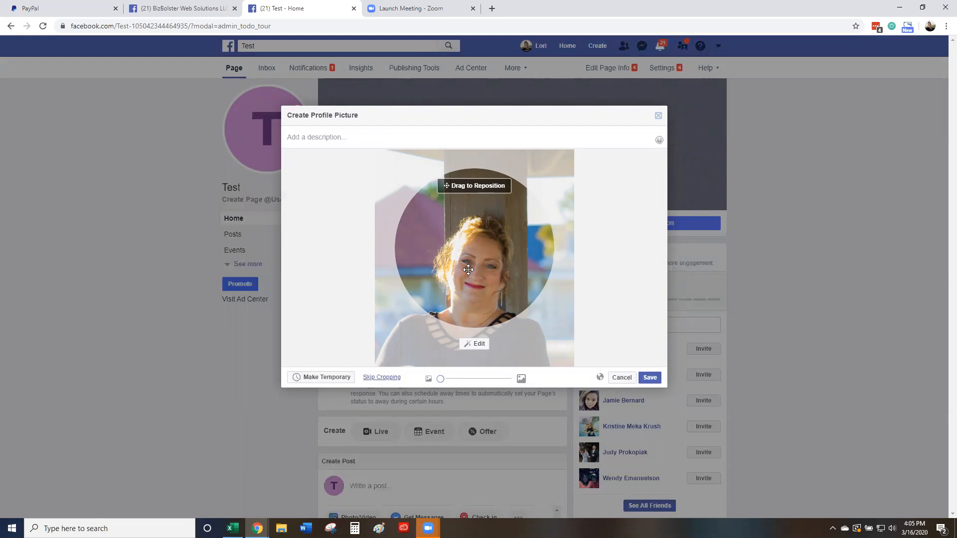
left_click_drag(479, 306, 478, 227)
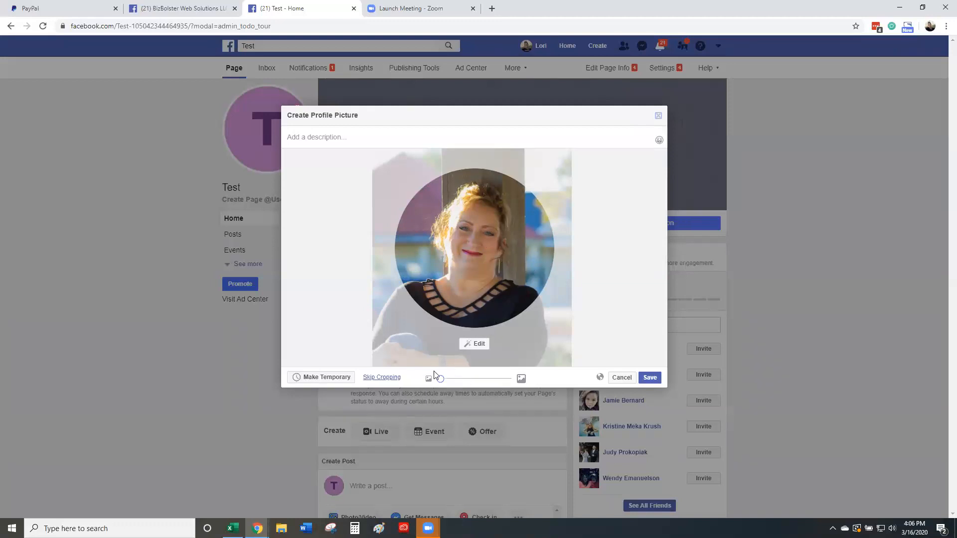
mouse_move(441, 379)
left_mouse_down()
mouse_move(487, 379)
mouse_move(437, 385)
mouse_move(448, 384)
left_mouse_up()
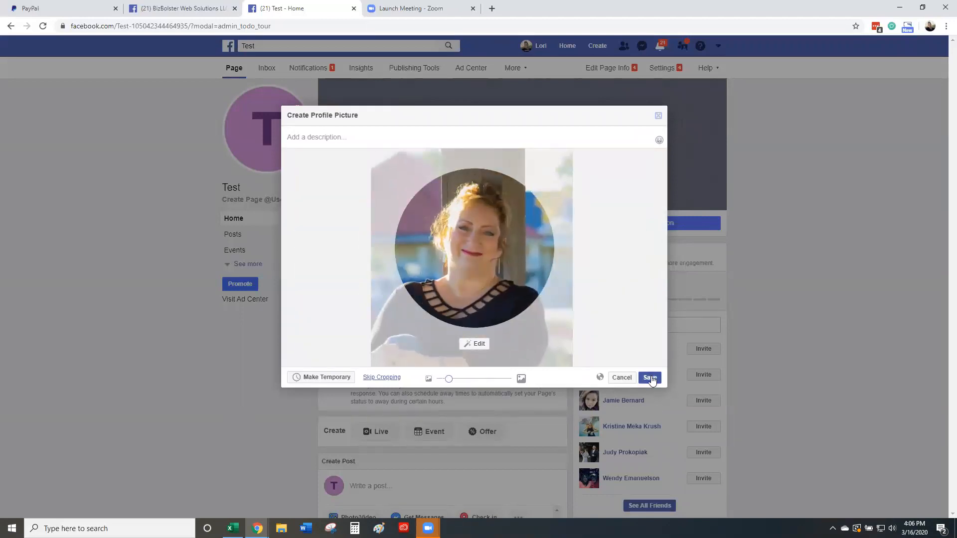
left_click(650, 378)
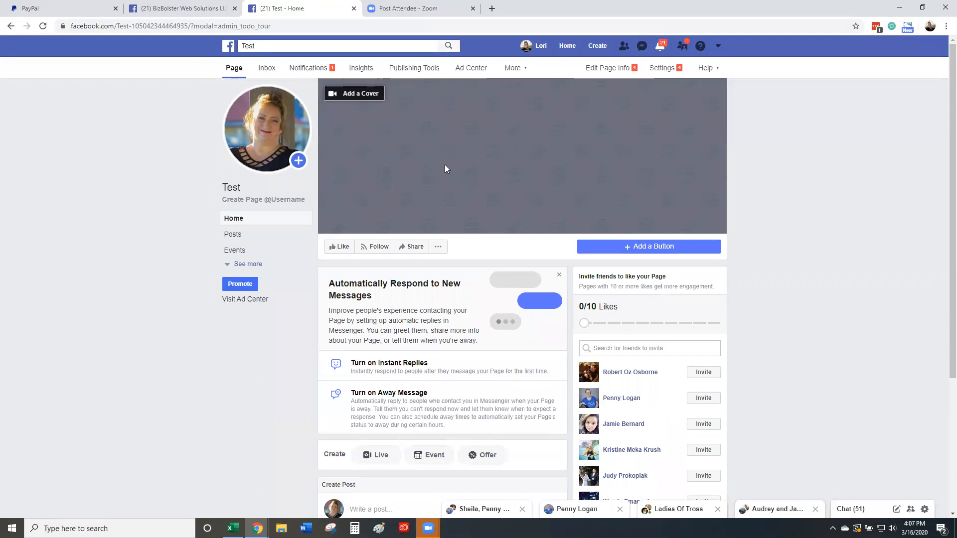
Step: Set 'Cover Photos - 820X312' as the cover photo and go to the page's Settings
left_click(368, 94)
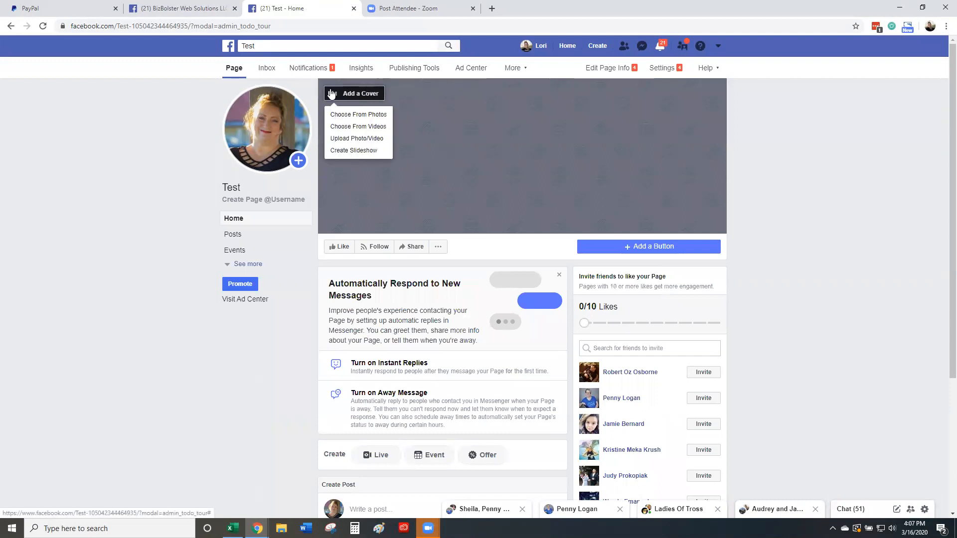
left_click(347, 140)
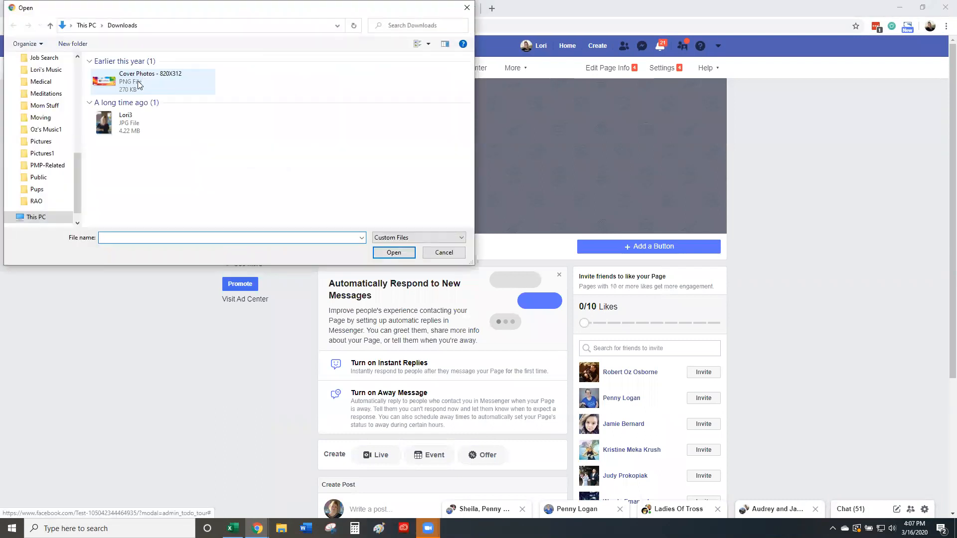
double_click(139, 84)
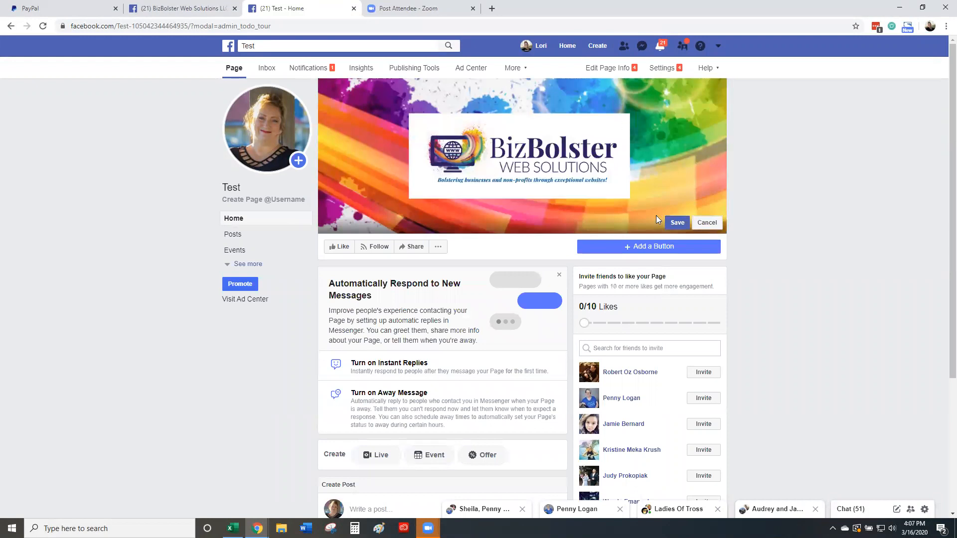
left_click(675, 223)
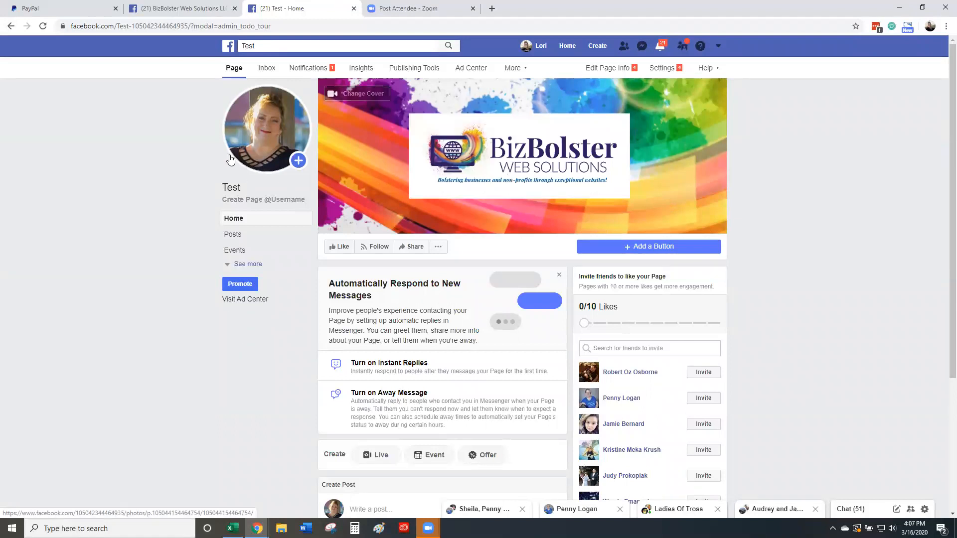
mouse_move(278, 148)
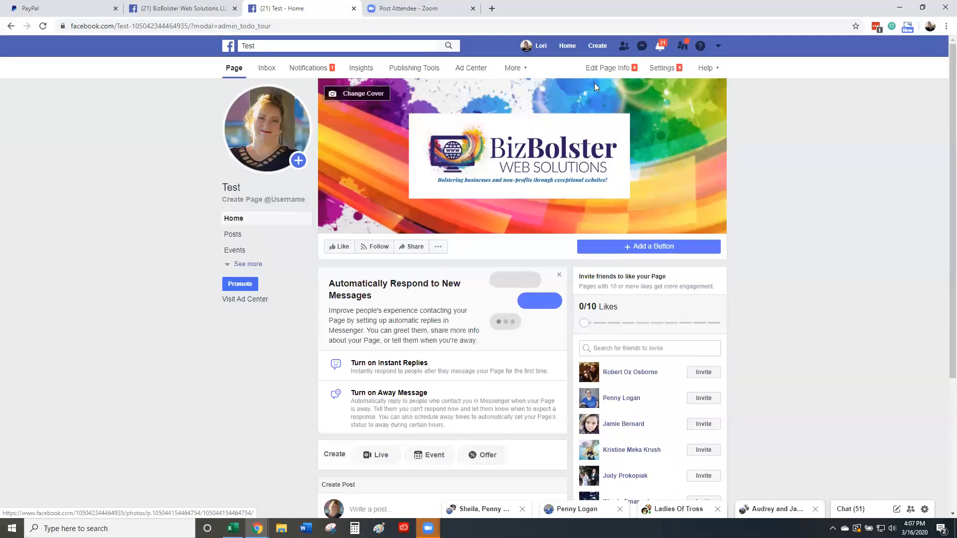
left_click(657, 69)
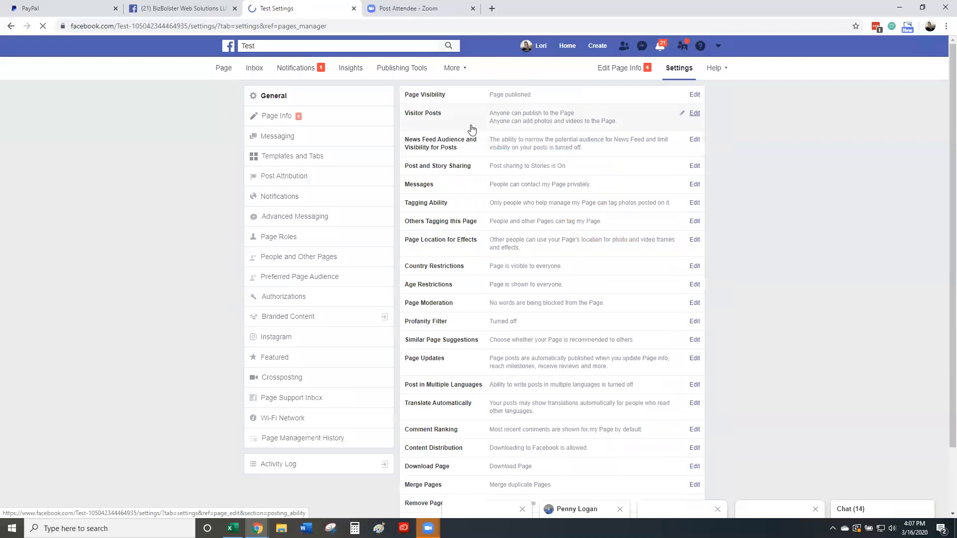
Step: Open Page Info and select the empty Description and the Categories fields
left_click(278, 120)
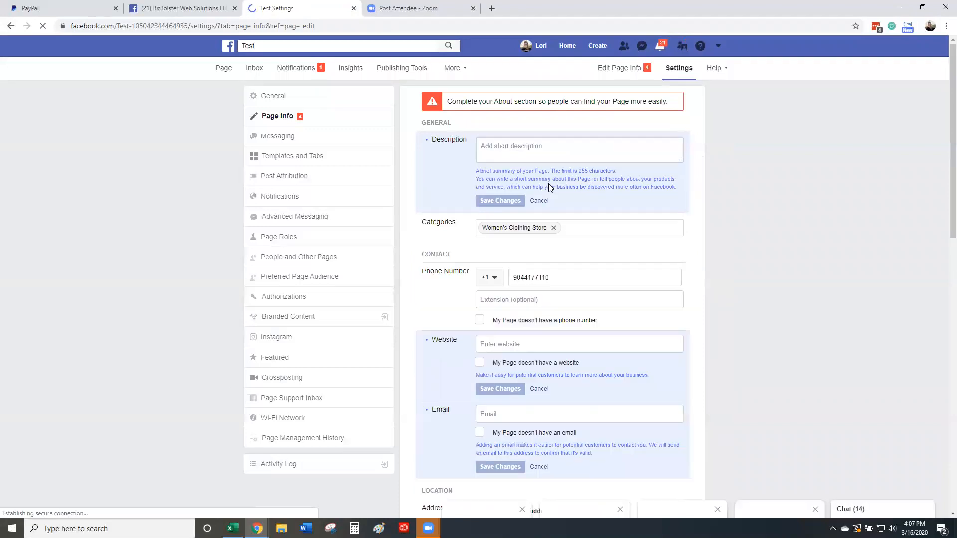
left_click(488, 147)
left_click(543, 150)
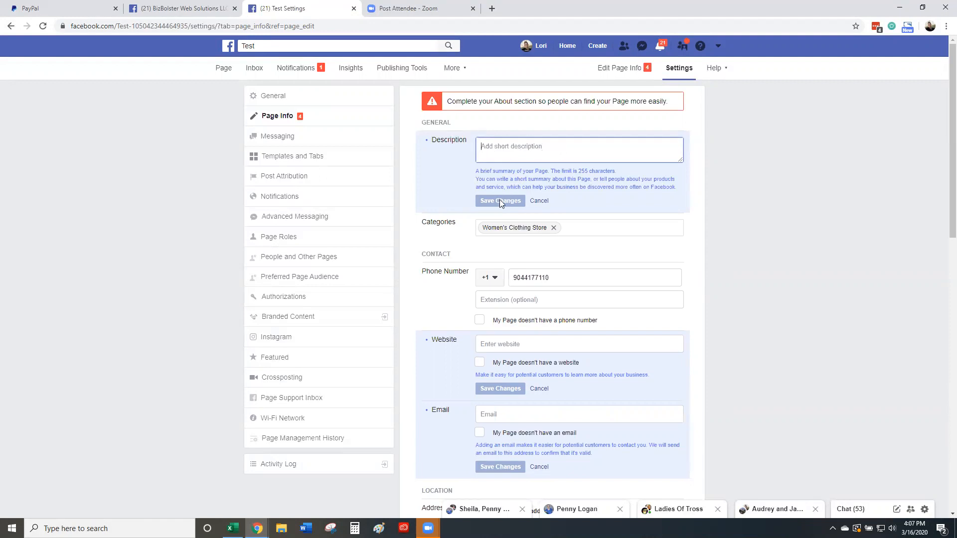
left_click(576, 227)
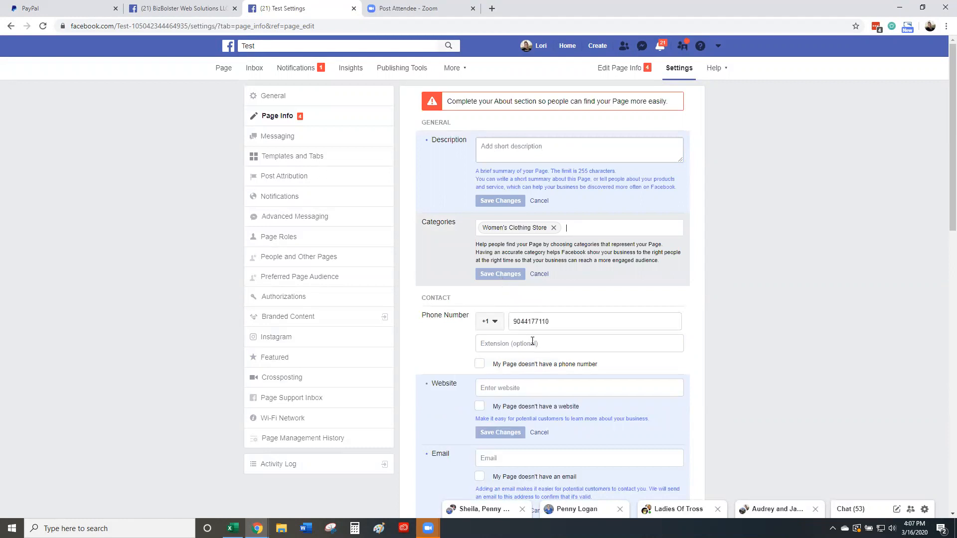
Step: Mark the page as having no website and save a contact e-mail address
scroll(548, 324, "down", 1)
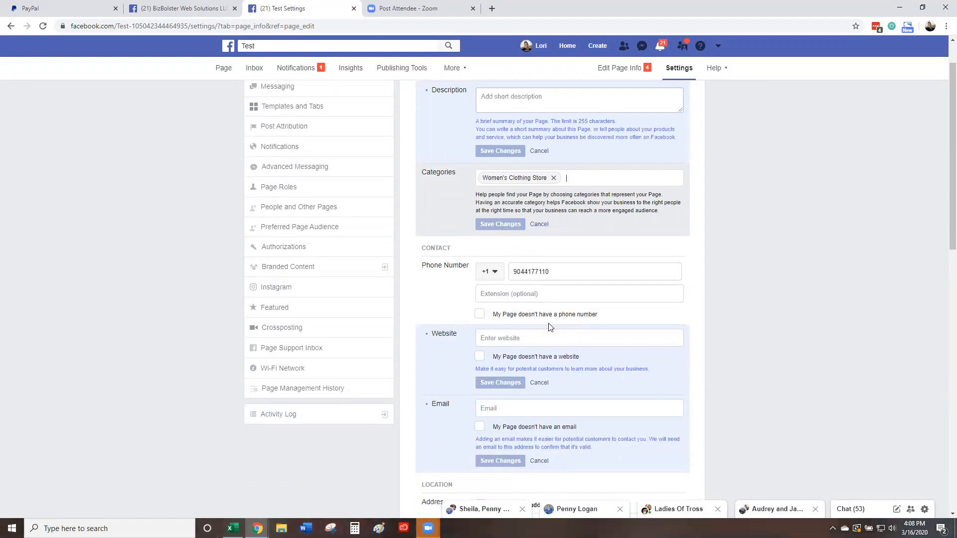
scroll(528, 332, "down", 1)
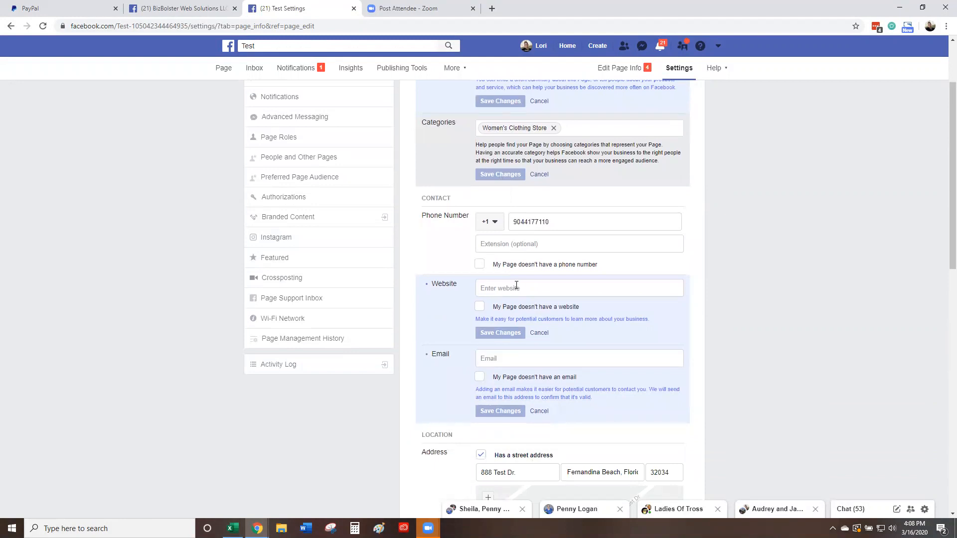
left_click(479, 307)
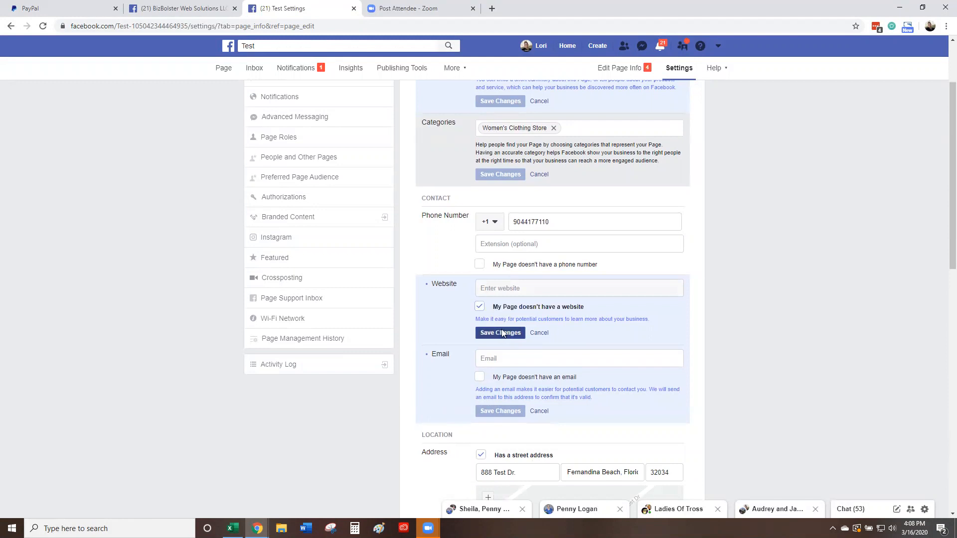
left_click(509, 357)
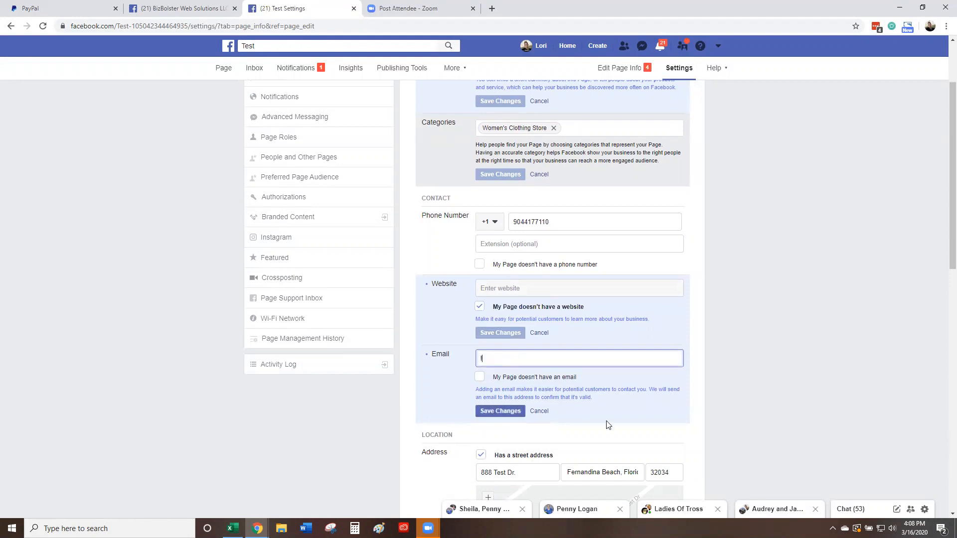
left_click(492, 412)
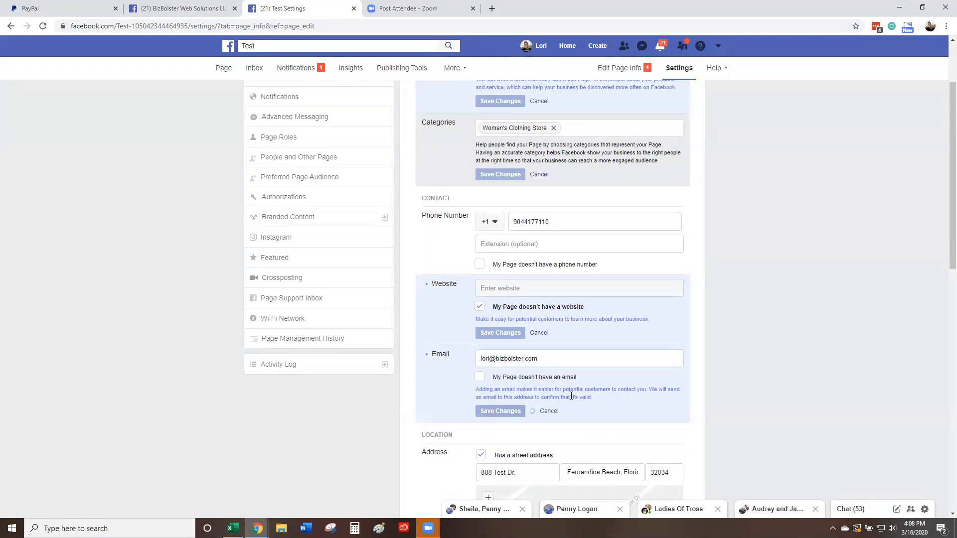
Step: Set and save Jacksonville, Florida as the page's service area
scroll(572, 396, "down", 3)
scroll(570, 394, "down", 2)
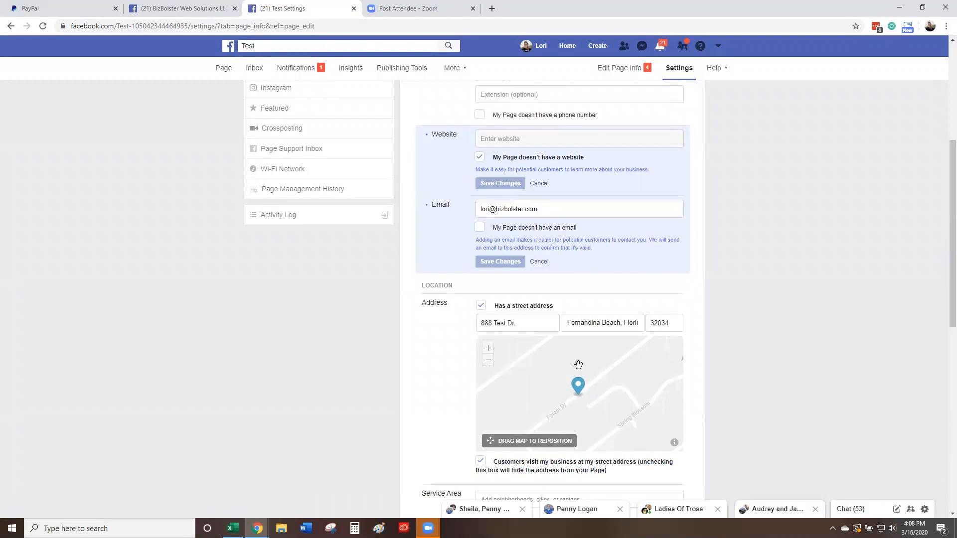
scroll(577, 384, "down", 1)
scroll(711, 321, "down", 7)
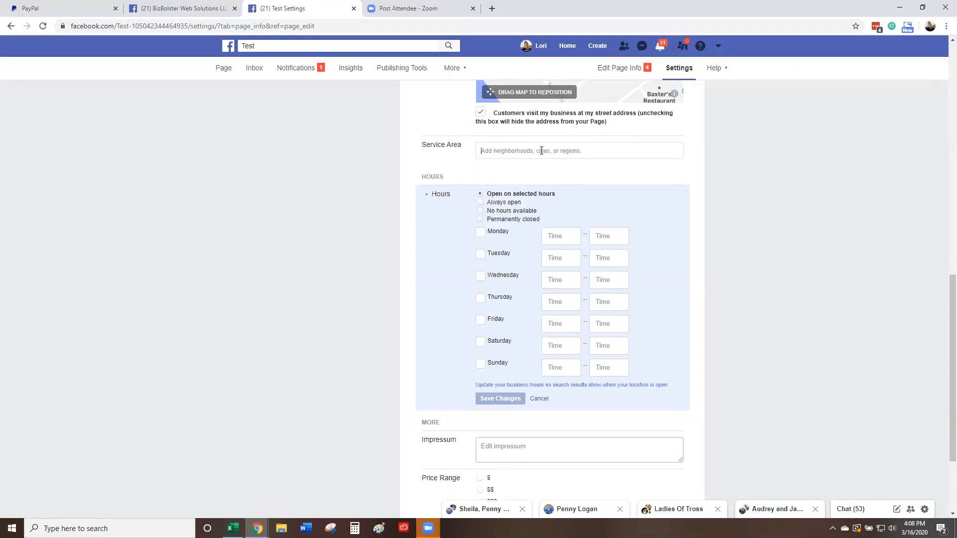
type("Jack")
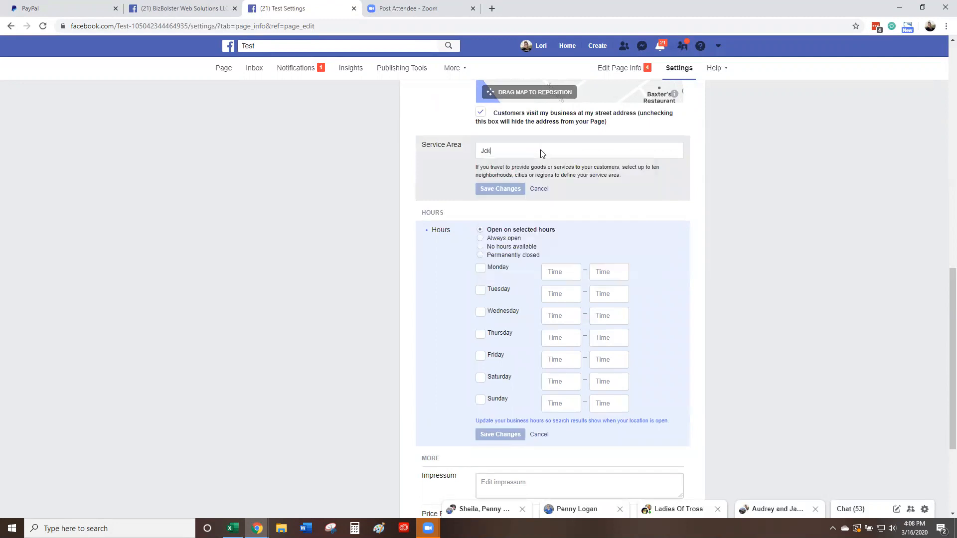
type("sonville")
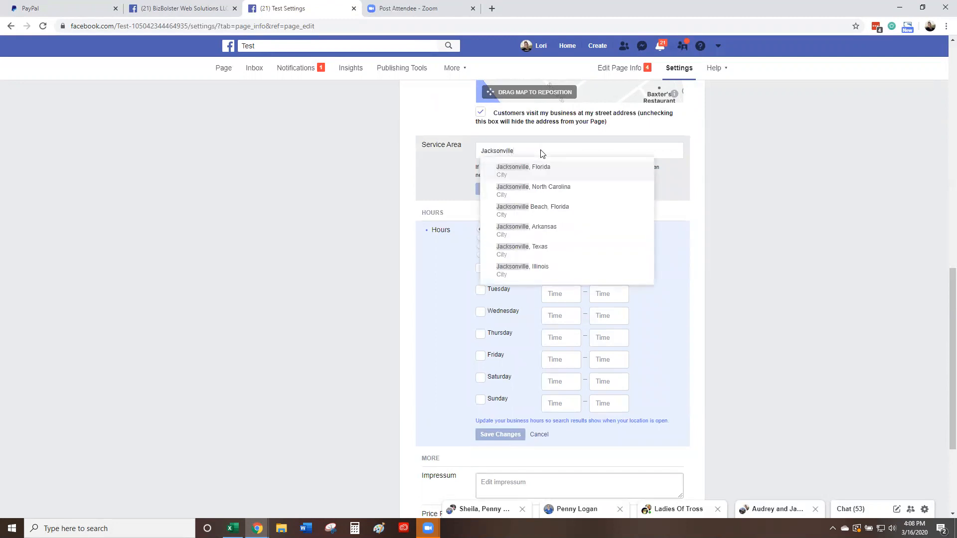
left_click(523, 173)
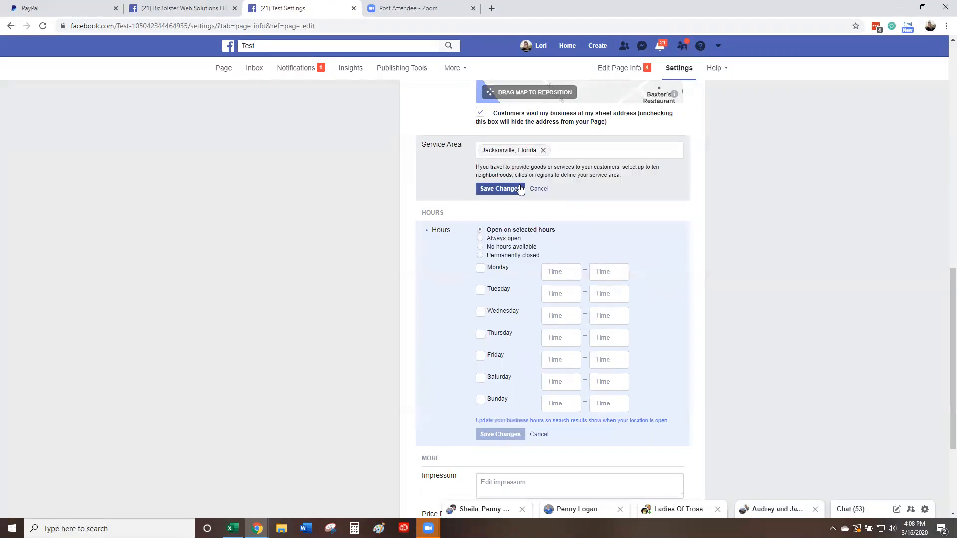
left_click(514, 191)
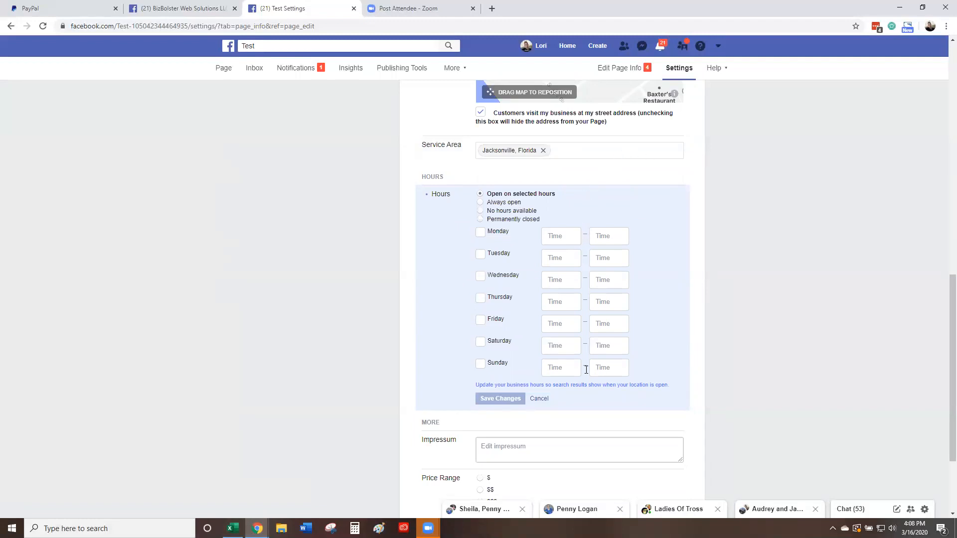
scroll(583, 282, "down", 2)
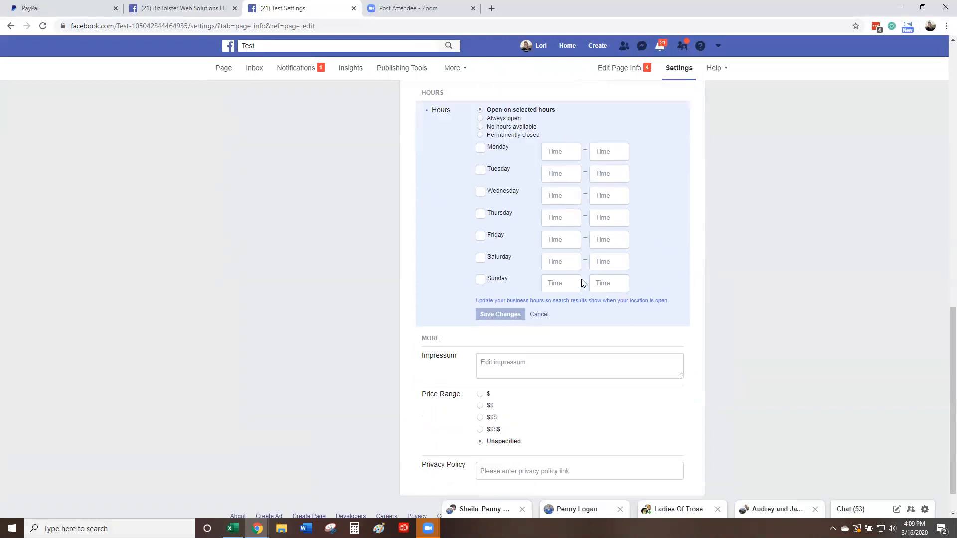
scroll(583, 283, "down", 1)
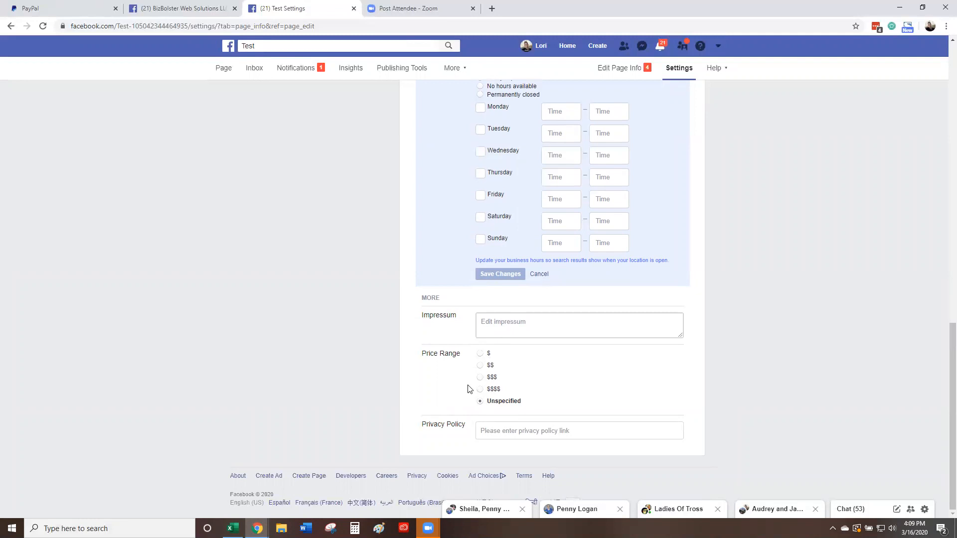
scroll(318, 335, "up", 15)
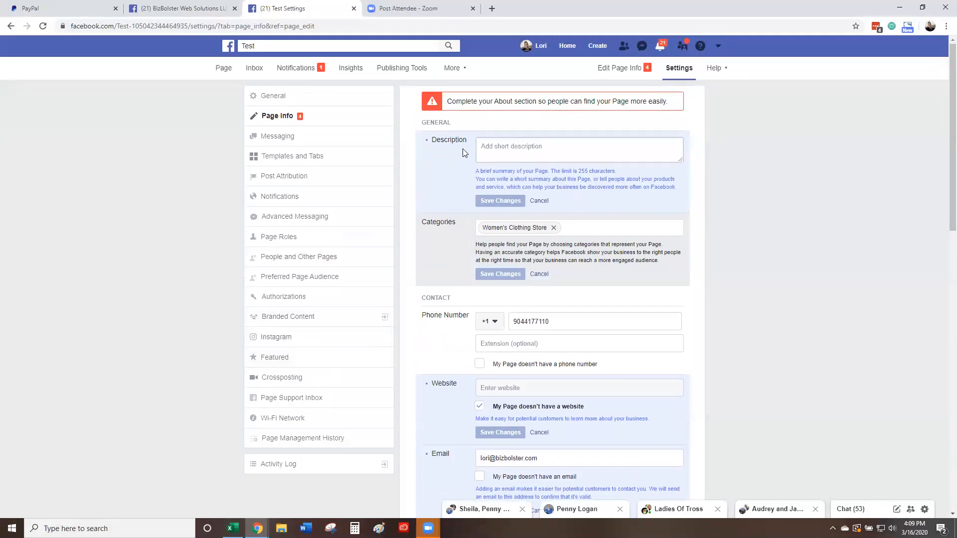
Step: In Messaging settings, turn on a Messenger greeting, check personalization fields, and save it
left_click(279, 137)
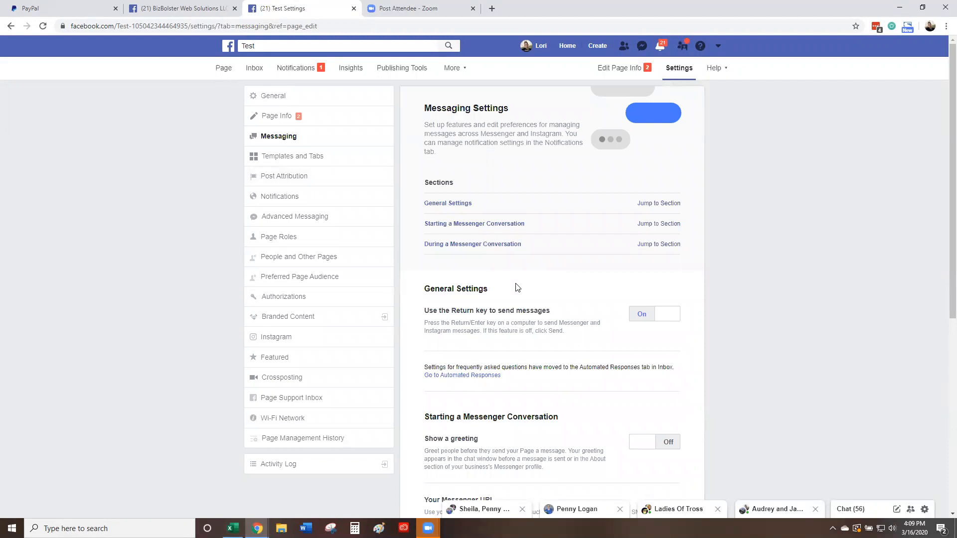
scroll(517, 288, "down", 2)
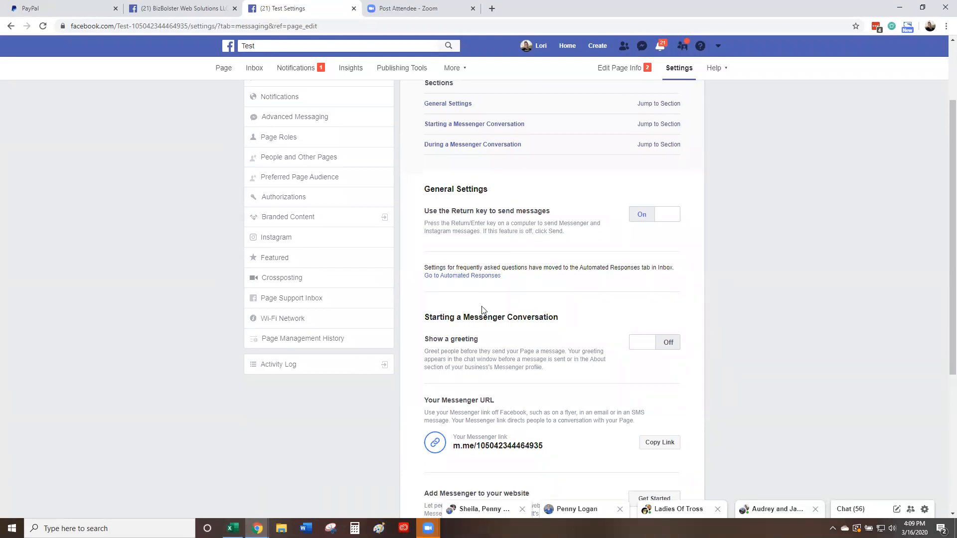
scroll(502, 314, "down", 2)
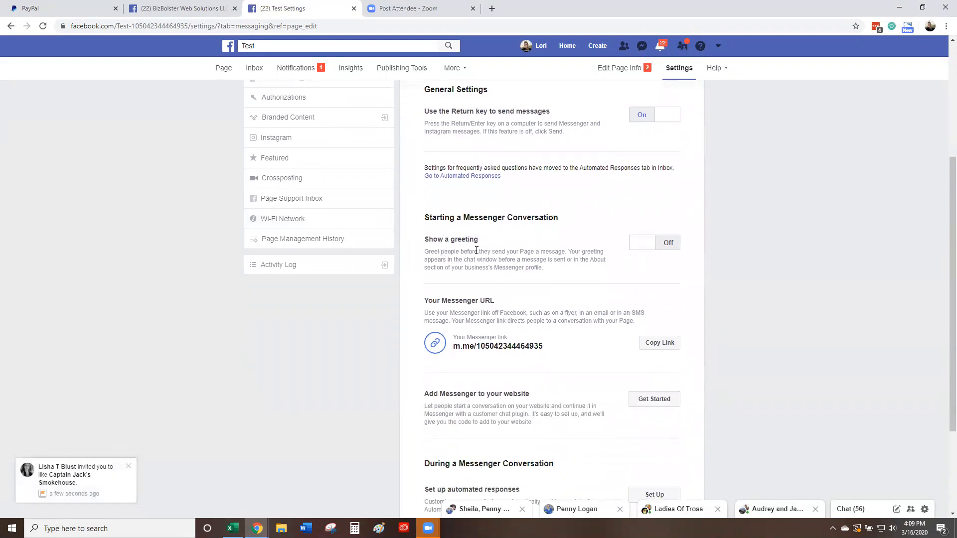
left_click(665, 244)
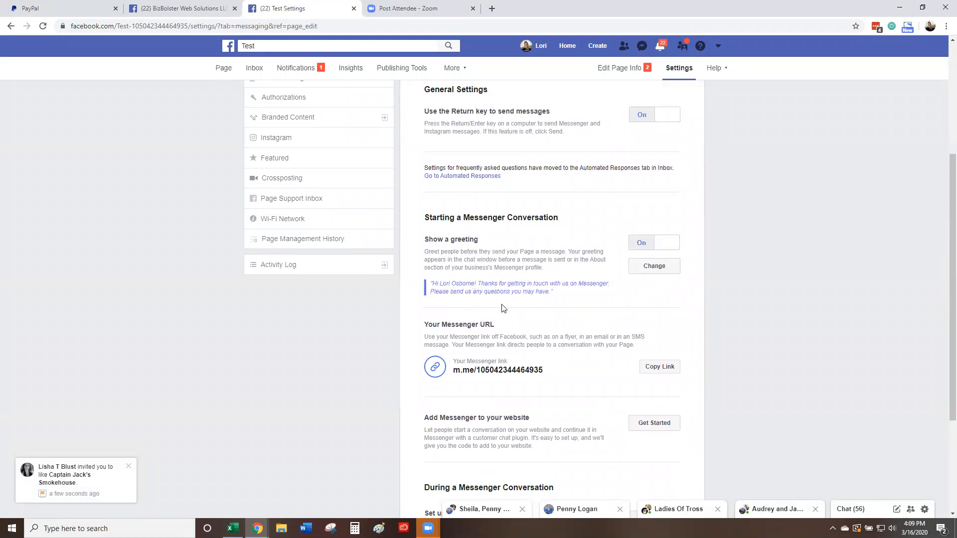
left_click(660, 272)
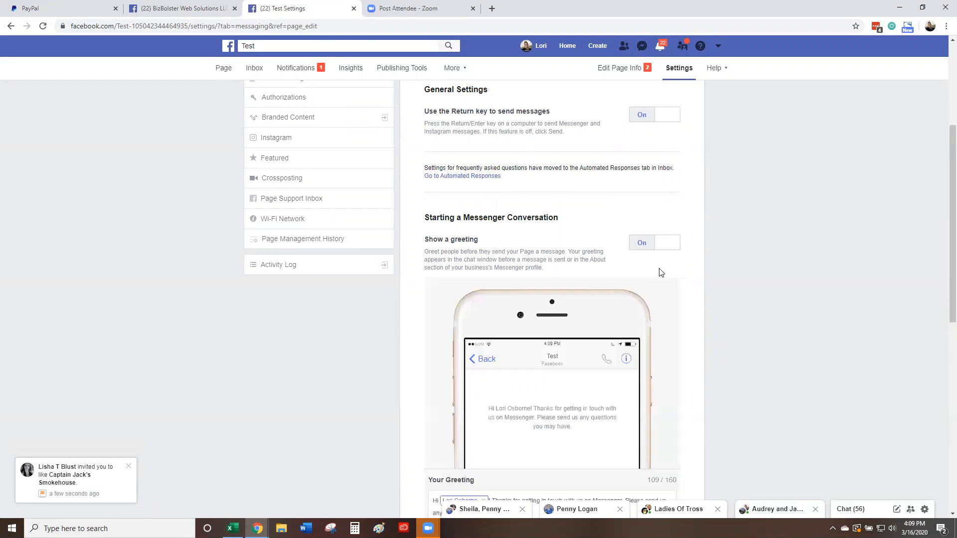
scroll(598, 379, "down", 6)
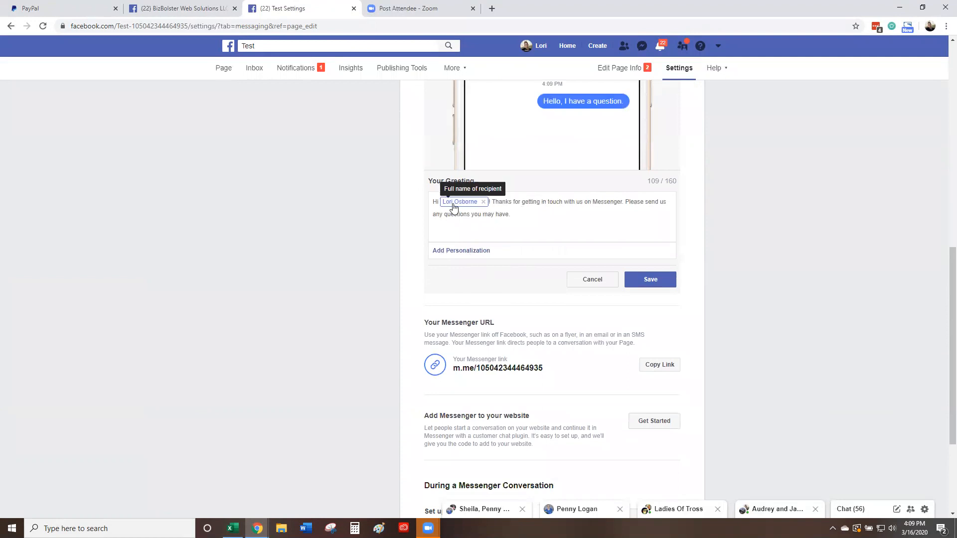
left_click(455, 250)
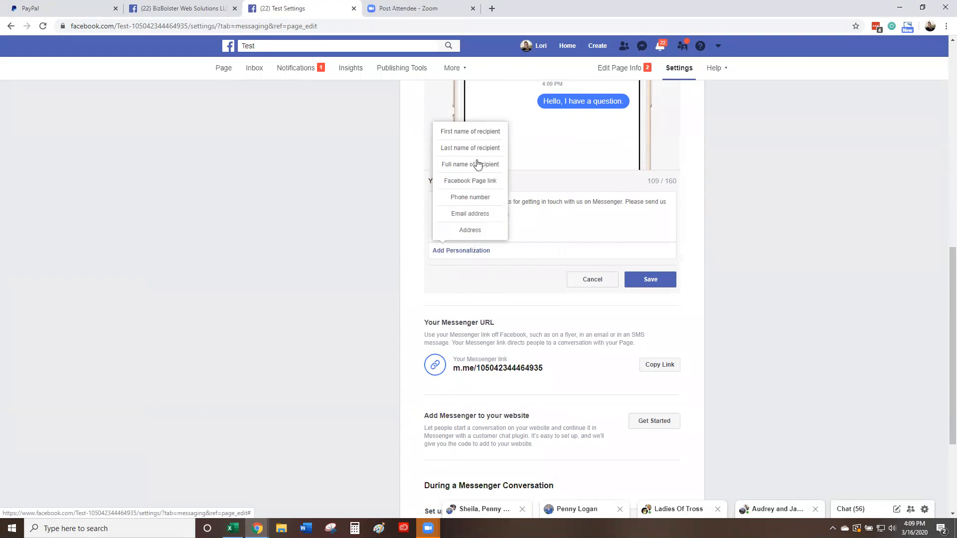
left_click(523, 227)
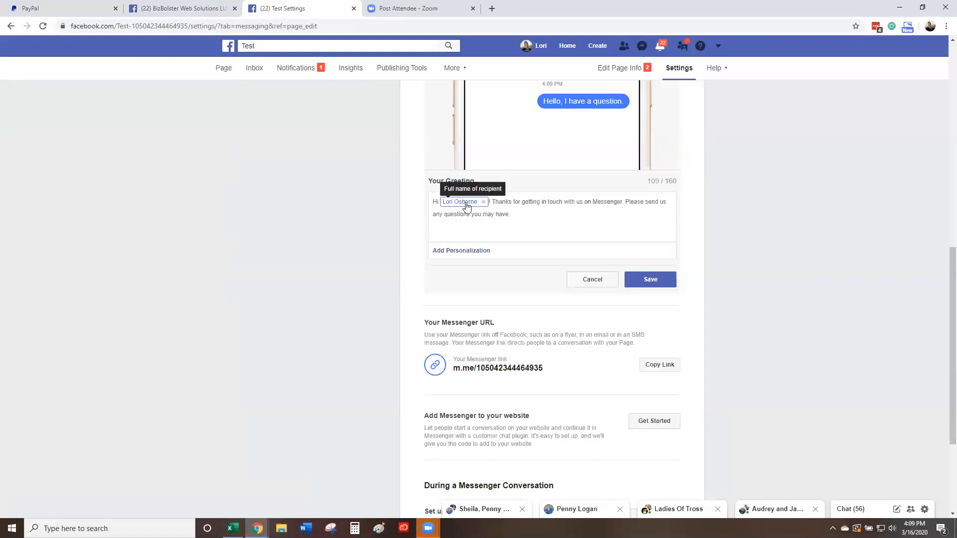
left_click(643, 279)
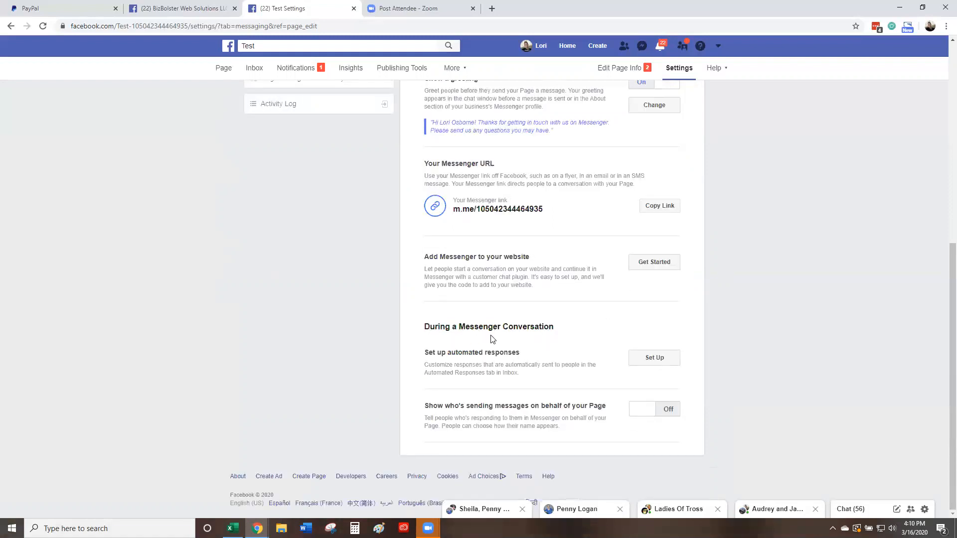
Step: Open Inbox Automated Responses and collapse then re-expand the Respond to Feedback section
left_click(648, 363)
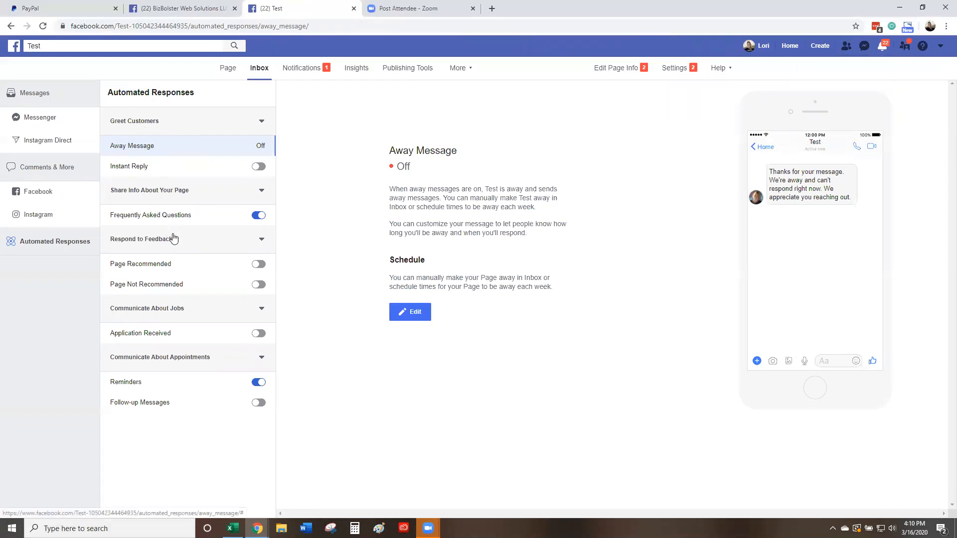
left_click(258, 240)
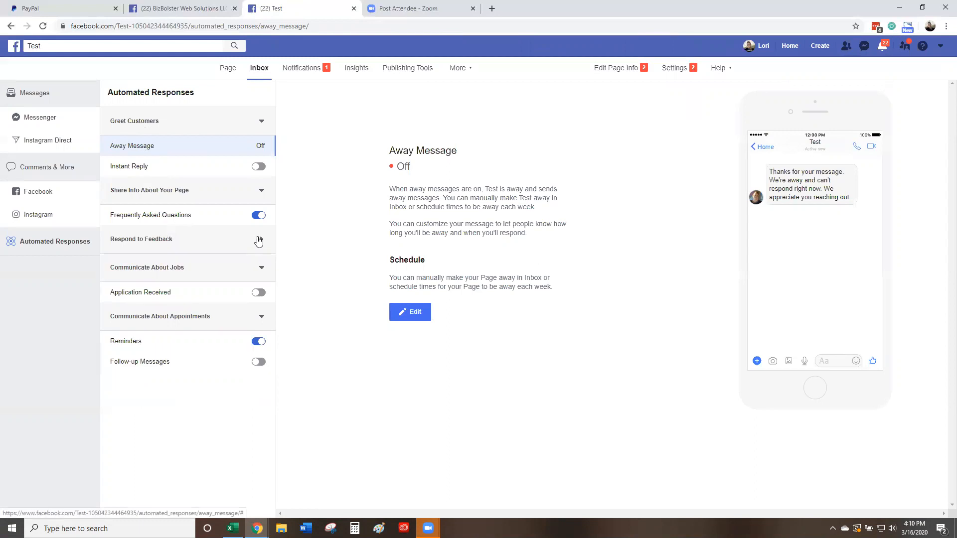
left_click(261, 240)
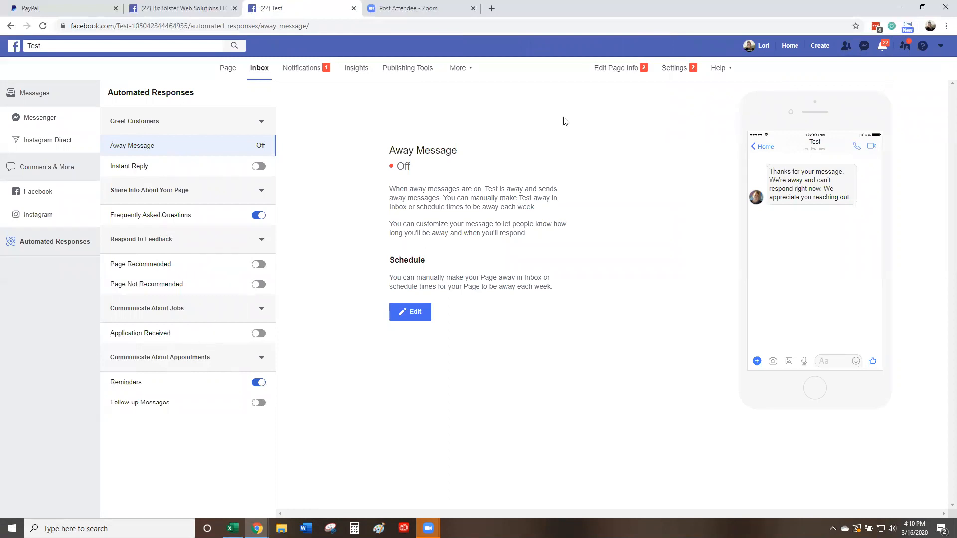
Step: Return to the Test page, expand its full section list, and open its Settings
left_click(224, 72)
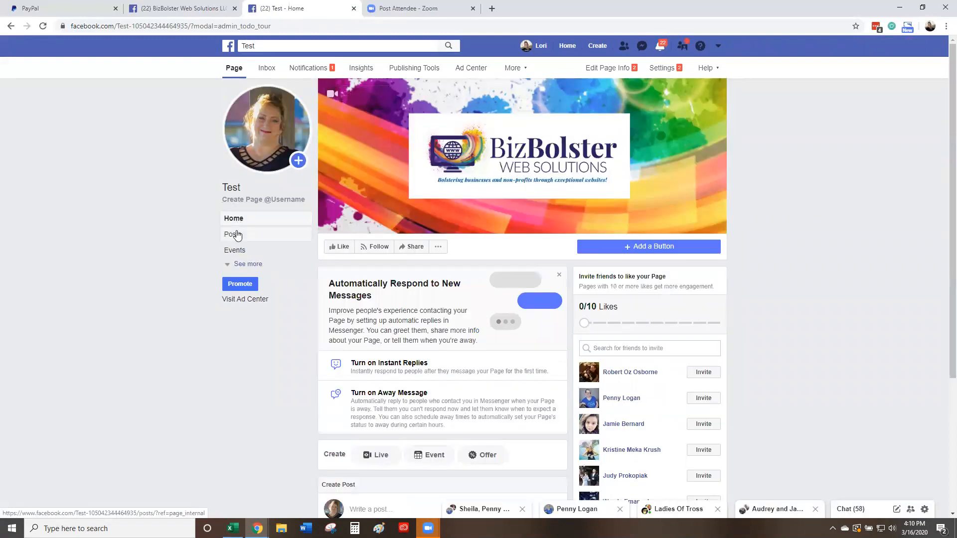
left_click(243, 265)
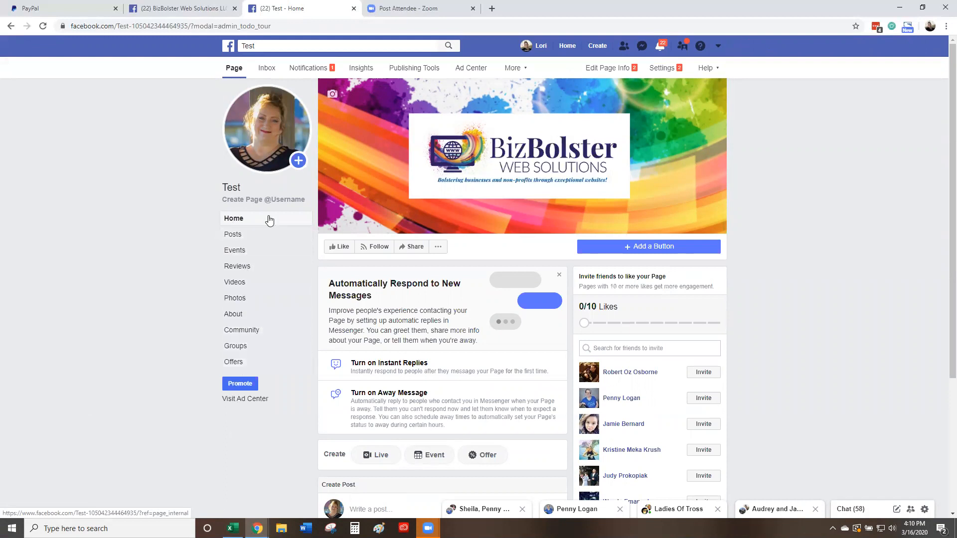
left_click(662, 69)
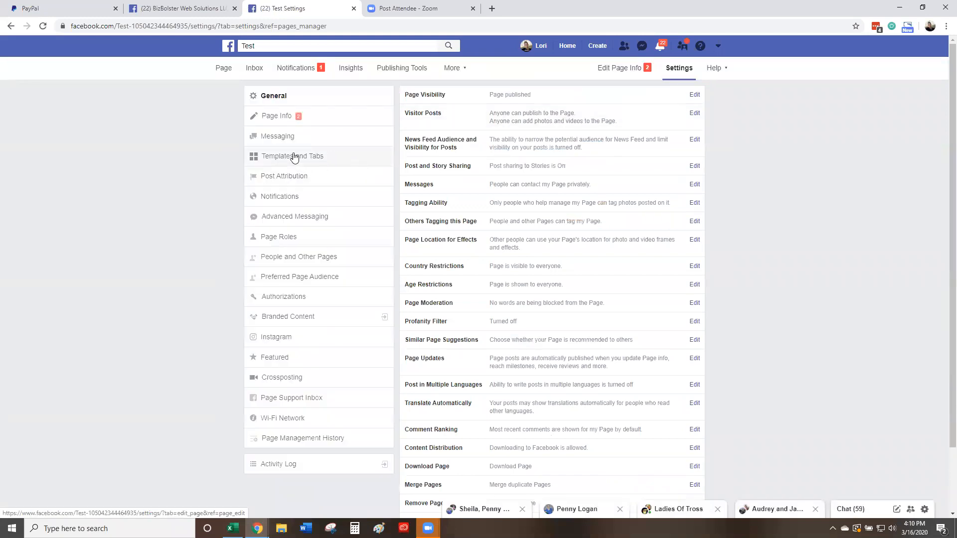
Step: Switch off Show Events tab under Templates and Tabs and save the change
left_click(294, 155)
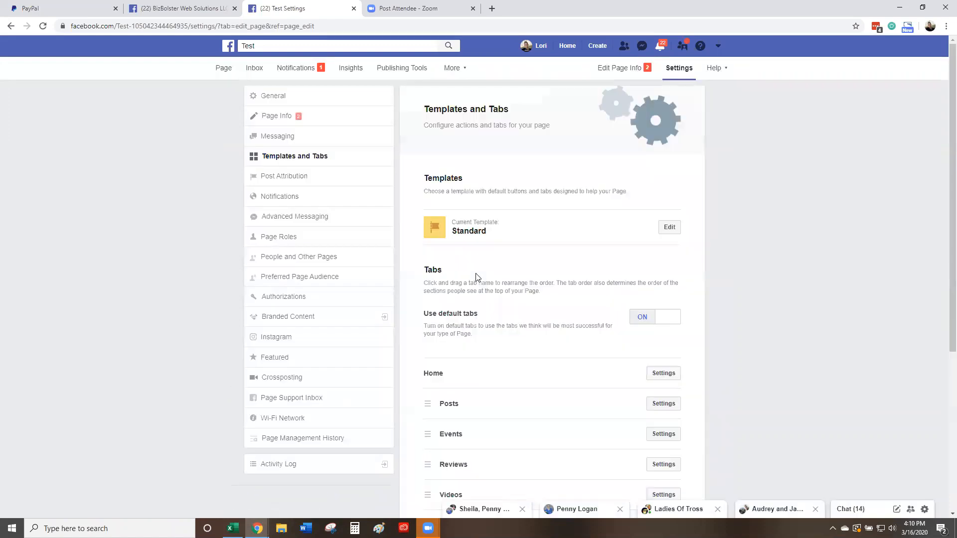
scroll(476, 273, "down", 2)
scroll(475, 274, "down", 3)
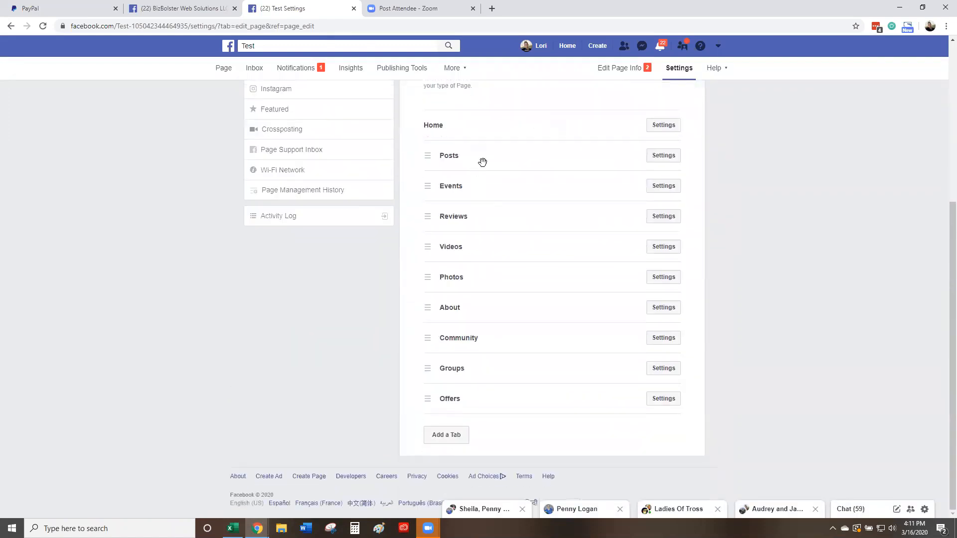
scroll(492, 316, "up", 2)
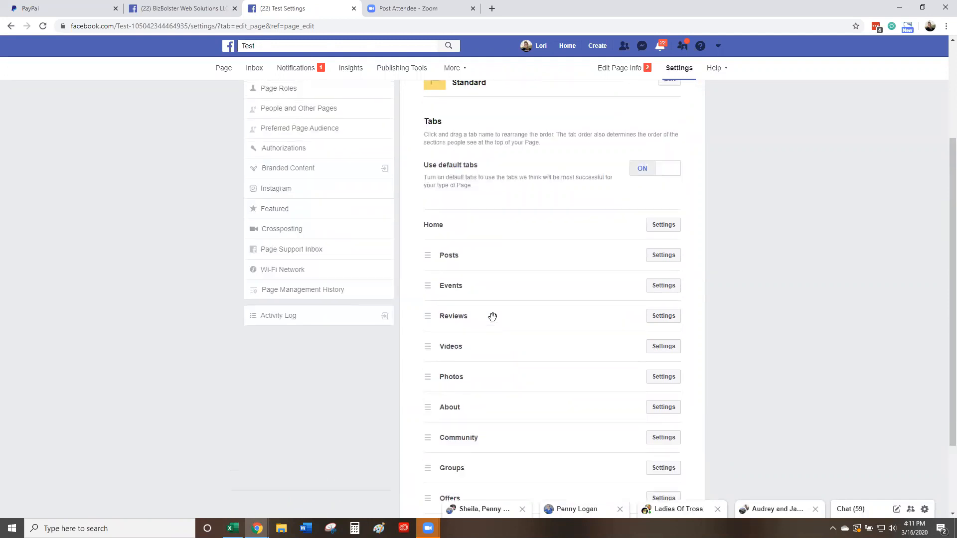
scroll(511, 309, "down", 1)
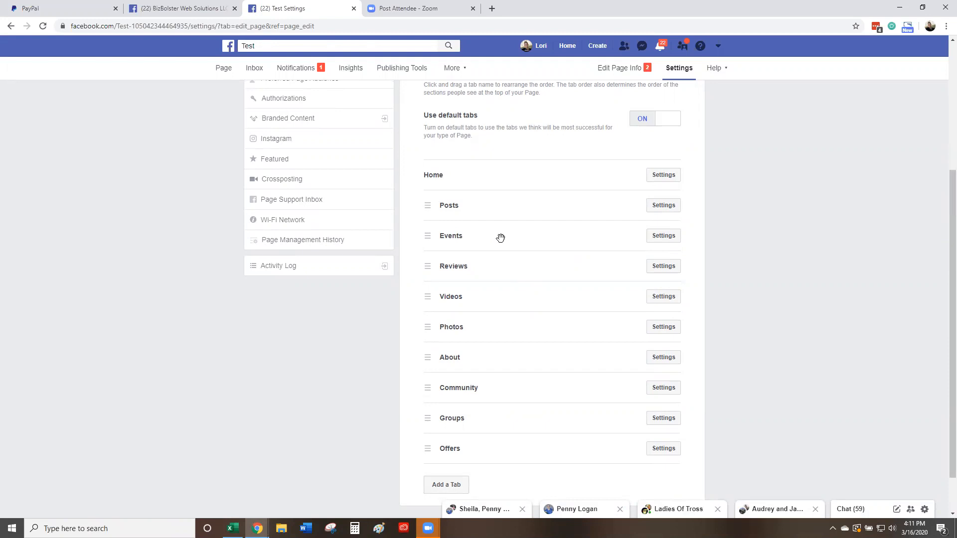
left_click(657, 237)
left_click(637, 269)
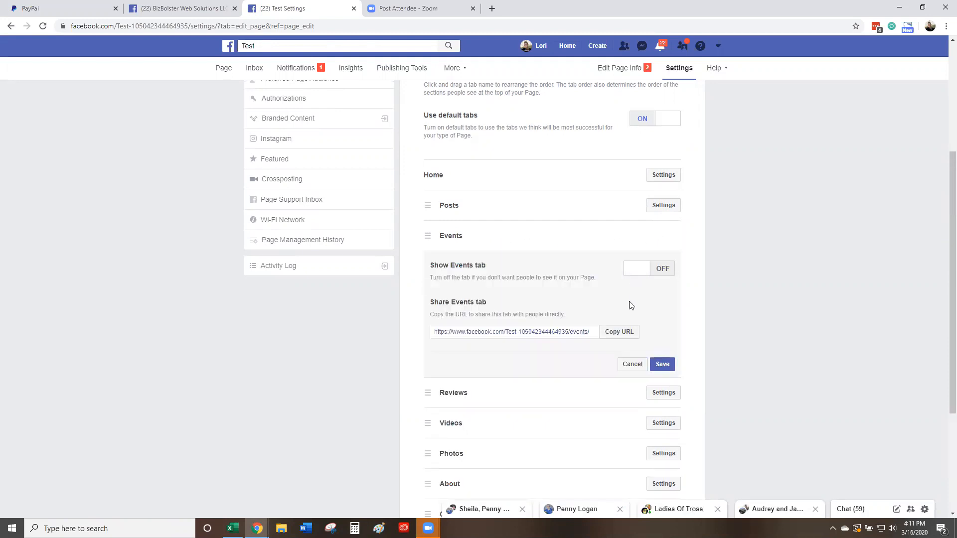
left_click(661, 365)
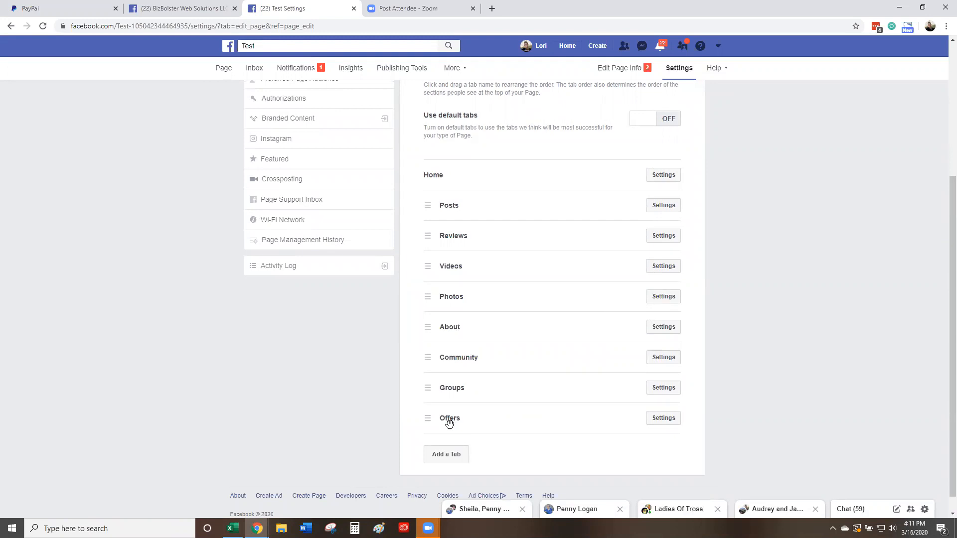
Step: Move the Offers tab directly below Posts and save its settings
left_click_drag(448, 423, 442, 239)
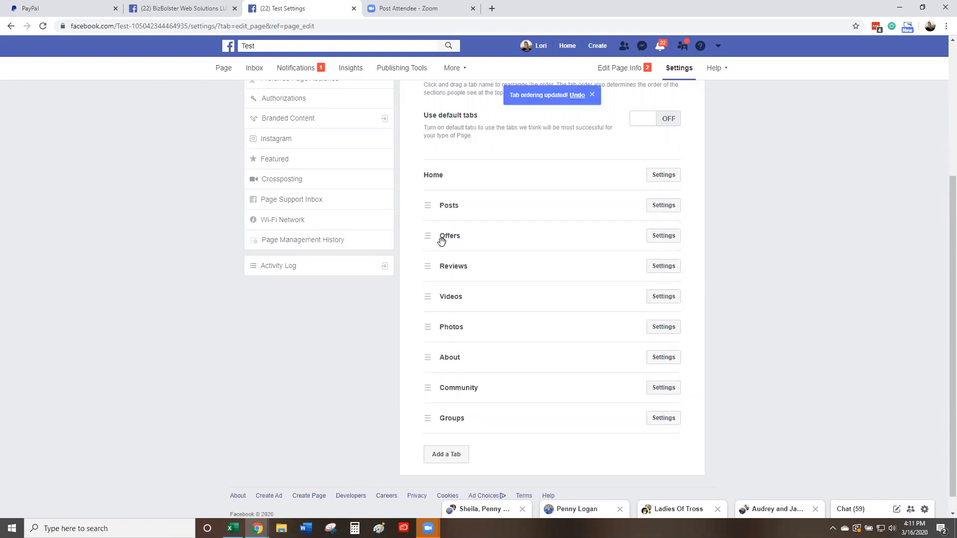
left_click(659, 235)
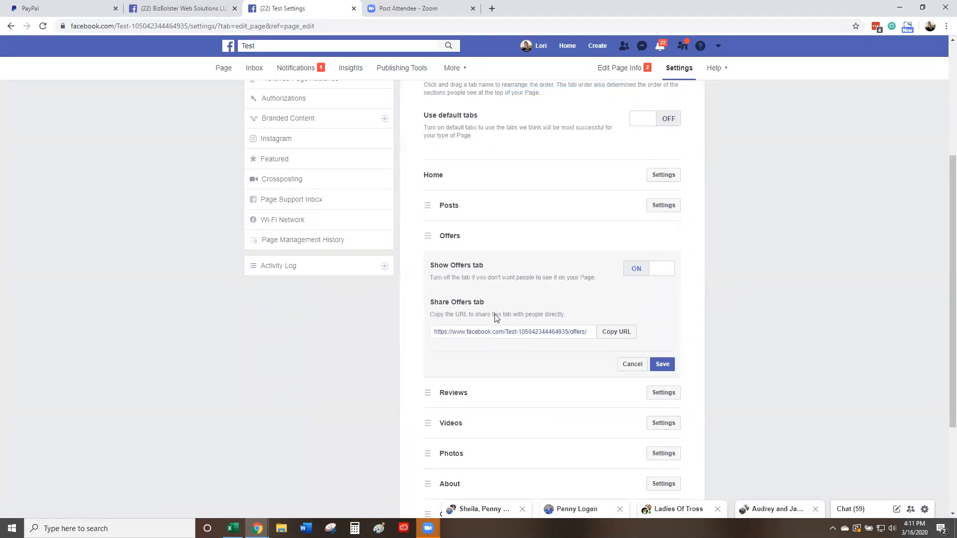
left_click(663, 365)
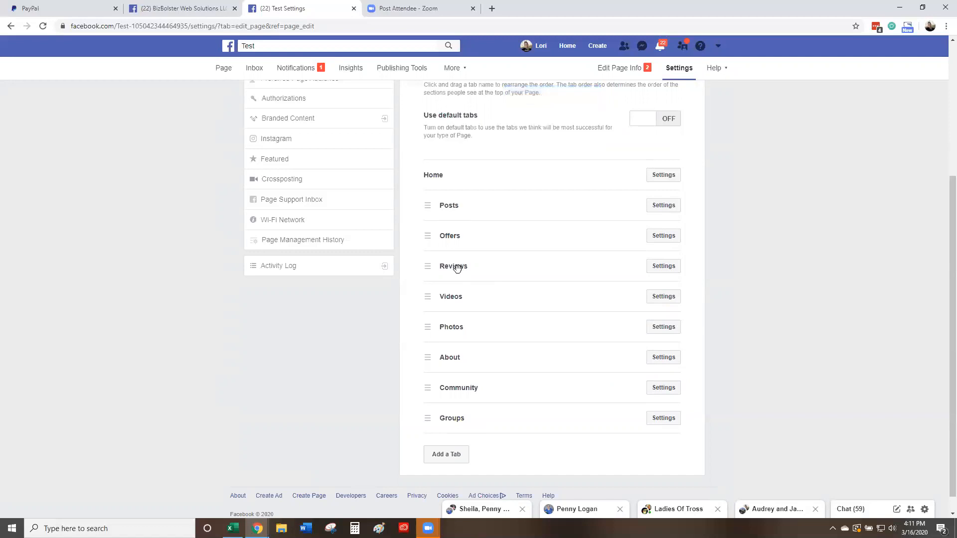
Step: Reorder the remaining tabs so Photos and About follow Offers, with Reviews moved lower
left_click_drag(455, 269, 447, 363)
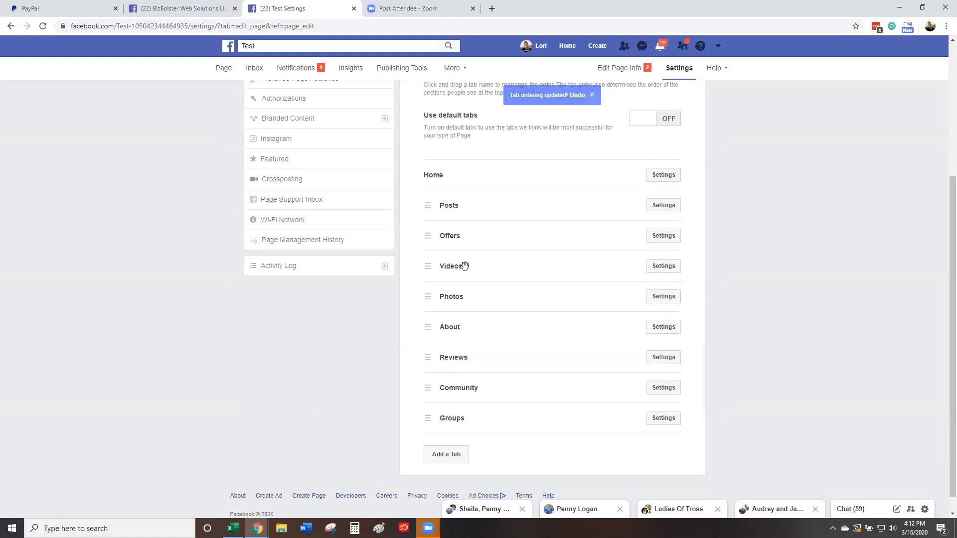
left_click_drag(457, 330, 452, 265)
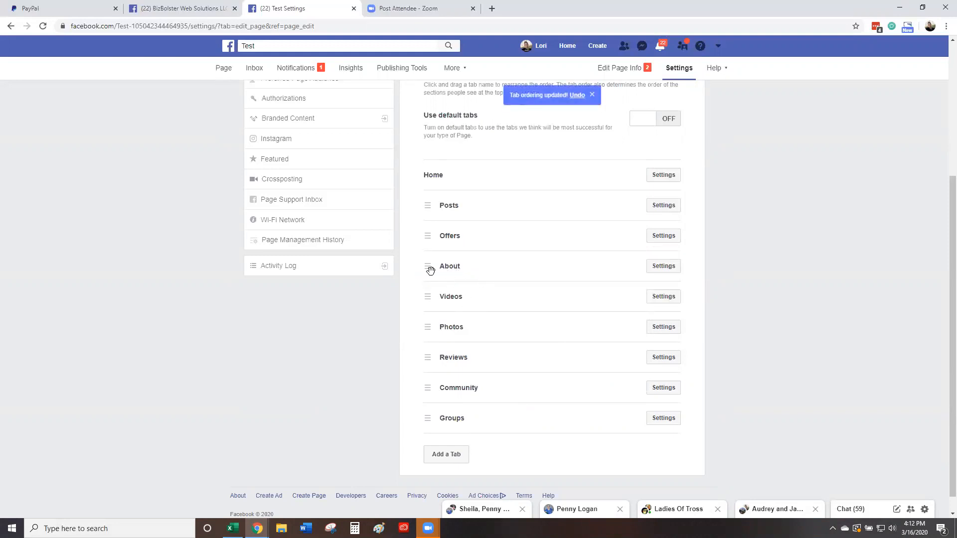
left_click_drag(451, 329, 449, 271)
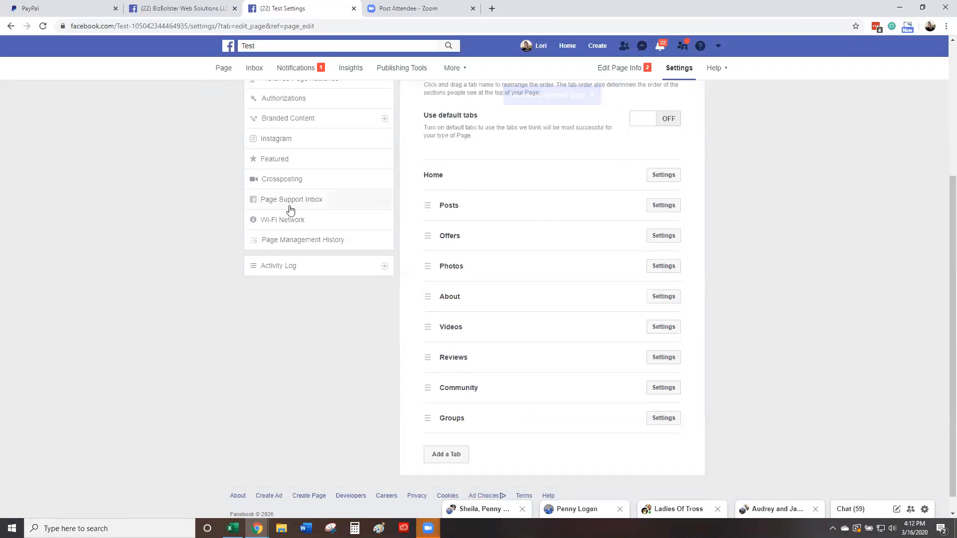
scroll(291, 210, "up", 4)
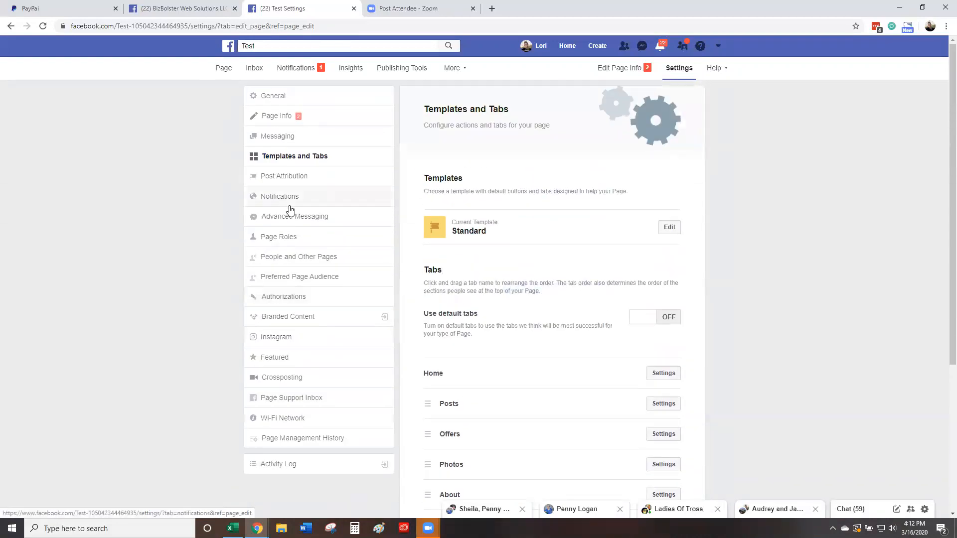
Step: Go back to the Test page and open its empty Offers section from the expanded menu
left_click(224, 69)
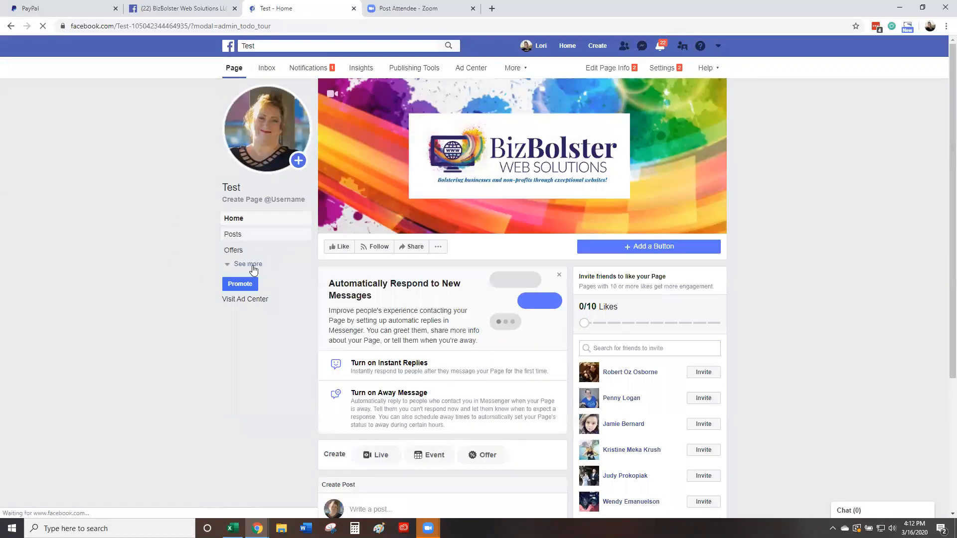
left_click(246, 266)
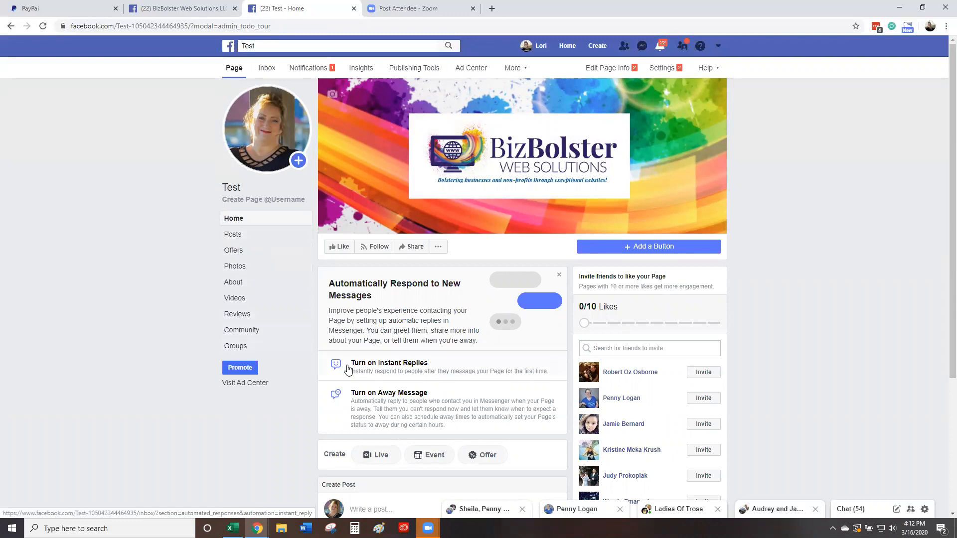
scroll(344, 368, "down", 2)
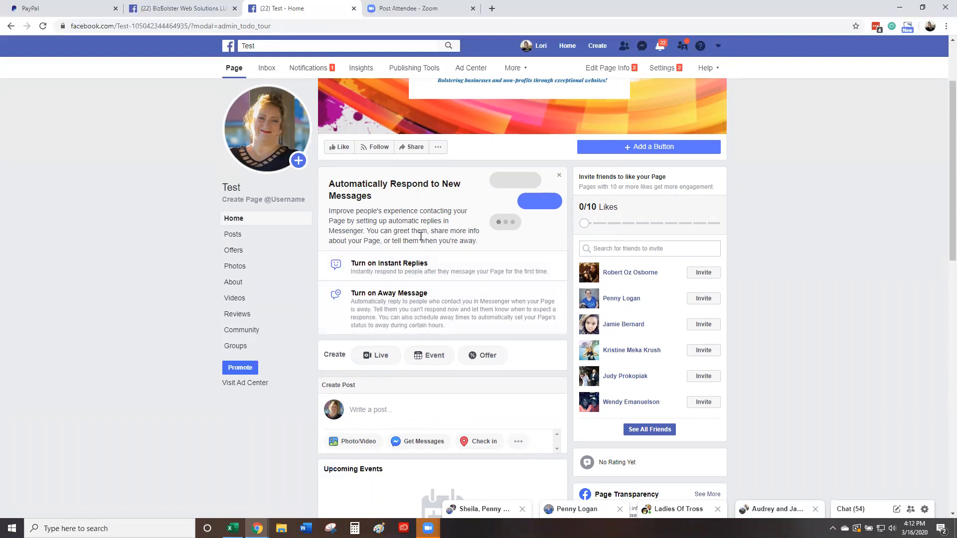
scroll(422, 240, "down", 1)
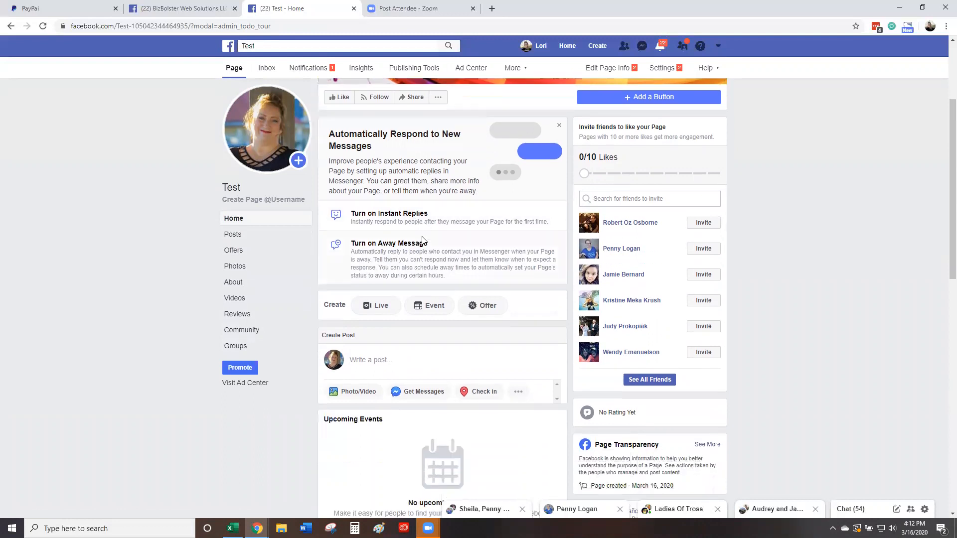
scroll(428, 241, "down", 2)
scroll(431, 241, "down", 3)
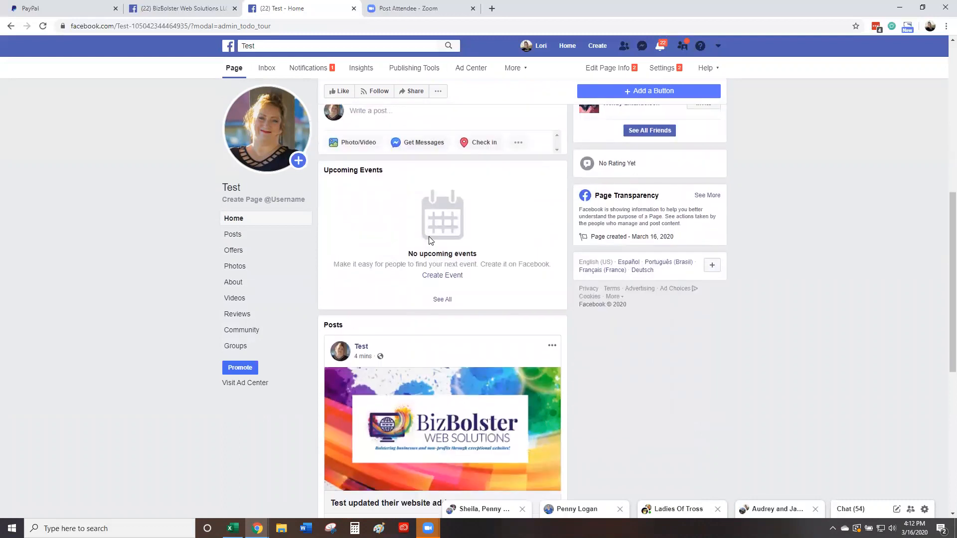
scroll(431, 241, "up", 3)
left_click(240, 255)
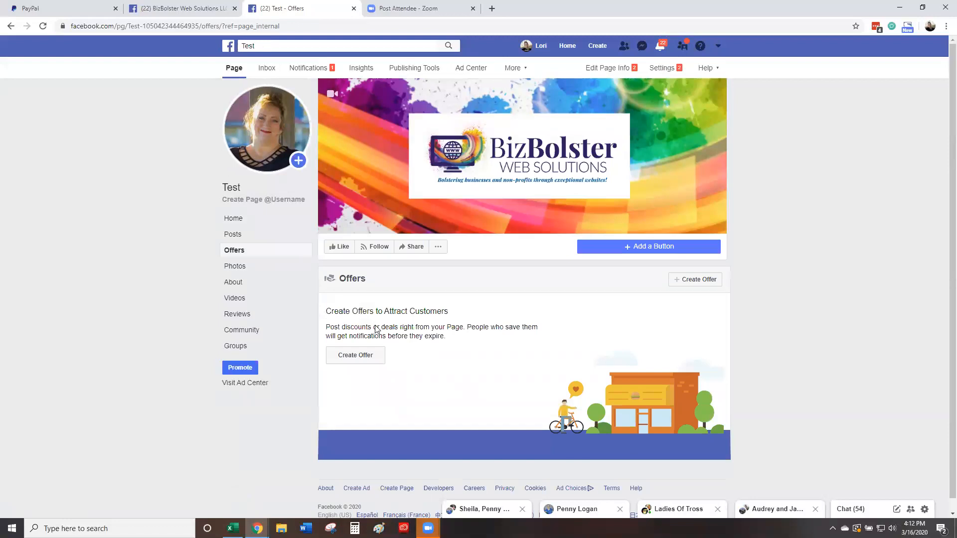
Step: Start a new offer and keep 20% Off as the discount amount
left_click(357, 357)
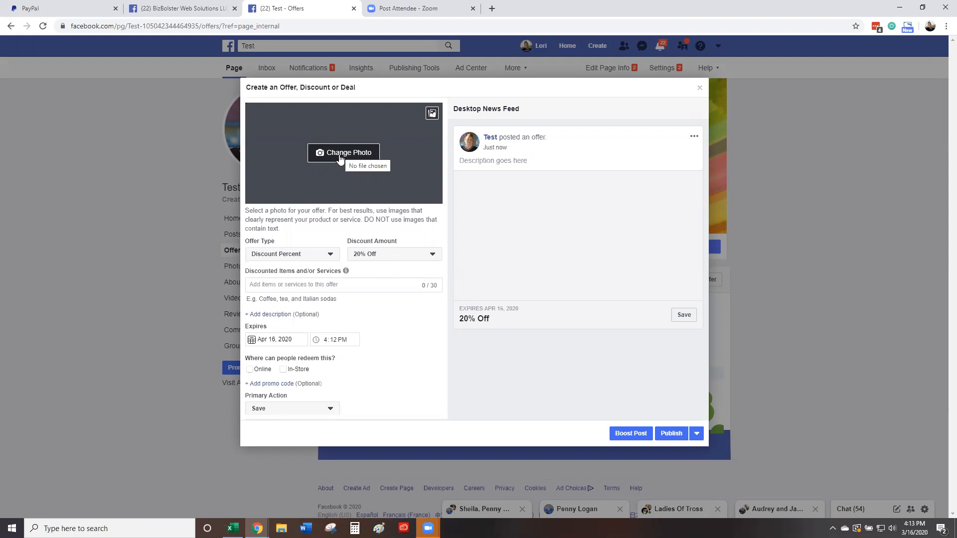
left_click(317, 258)
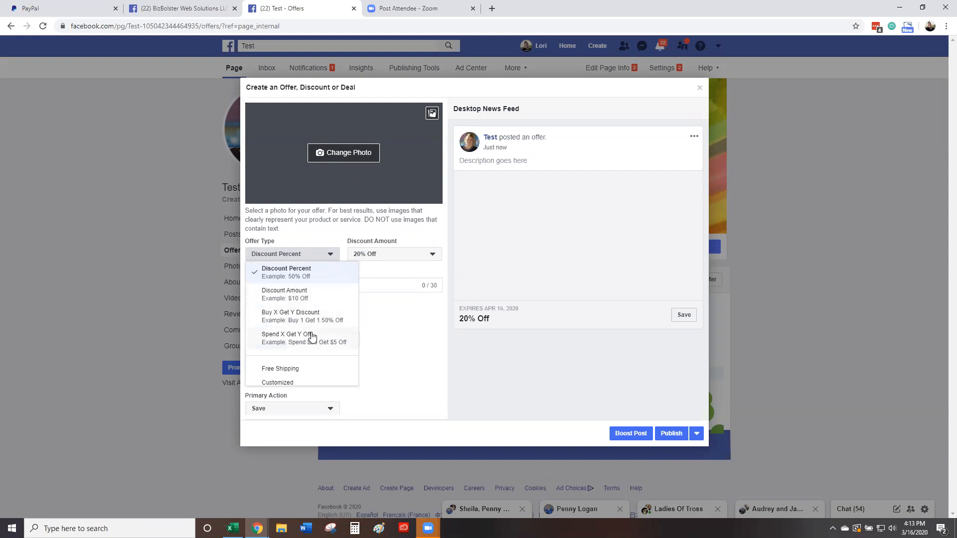
scroll(301, 373, "down", 1)
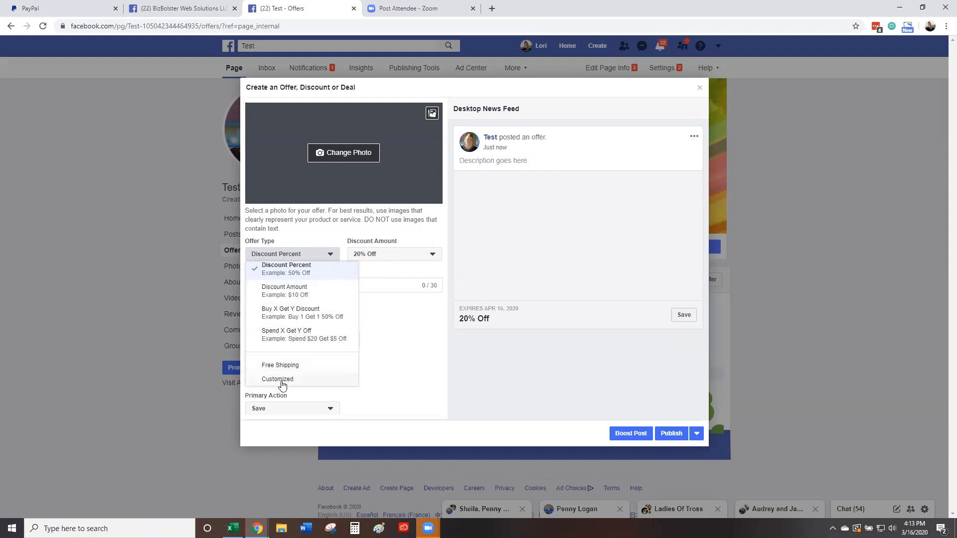
left_click(391, 255)
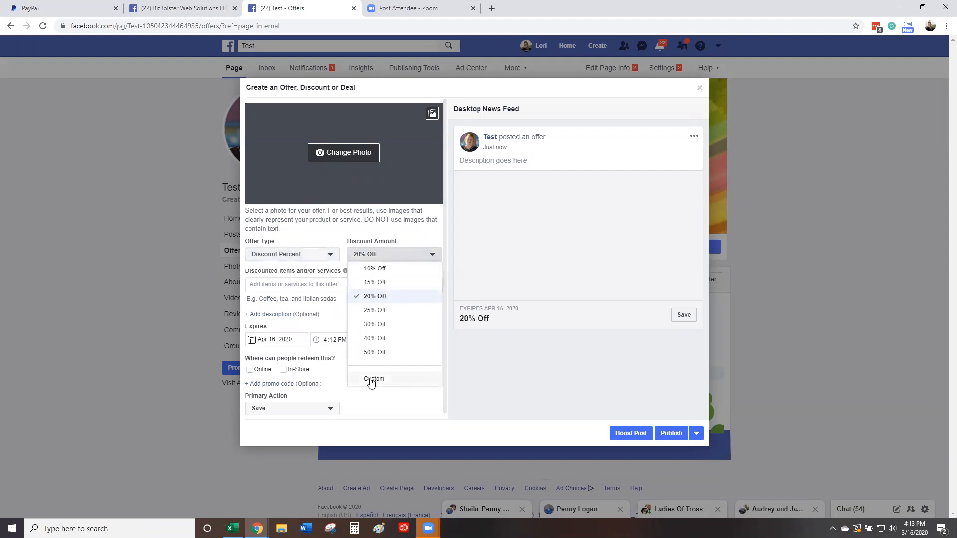
left_click(331, 313)
Step: Add a description box, enable online and in-store redemption, and set the primary action to Call Now
left_click(259, 283)
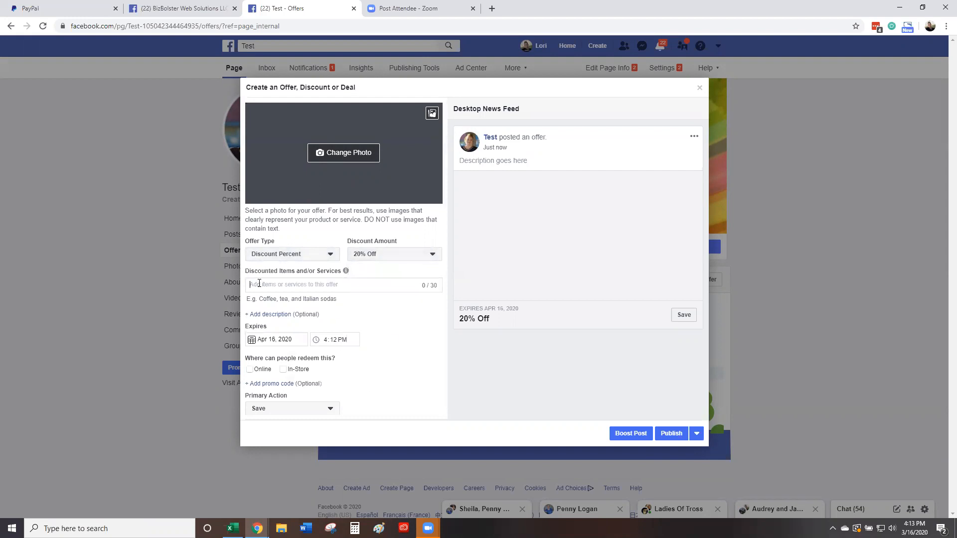
left_click(266, 316)
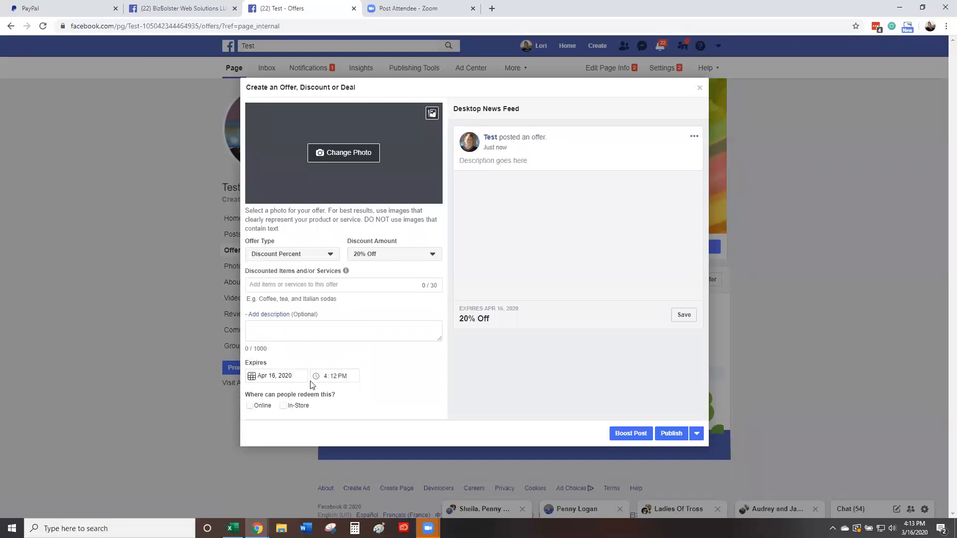
scroll(313, 381, "down", 1)
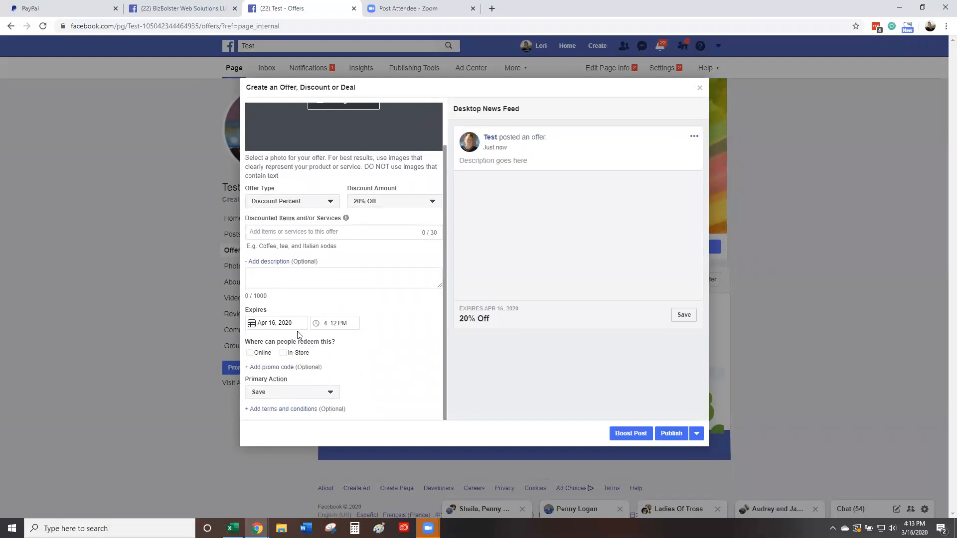
left_click(249, 353)
left_click(284, 355)
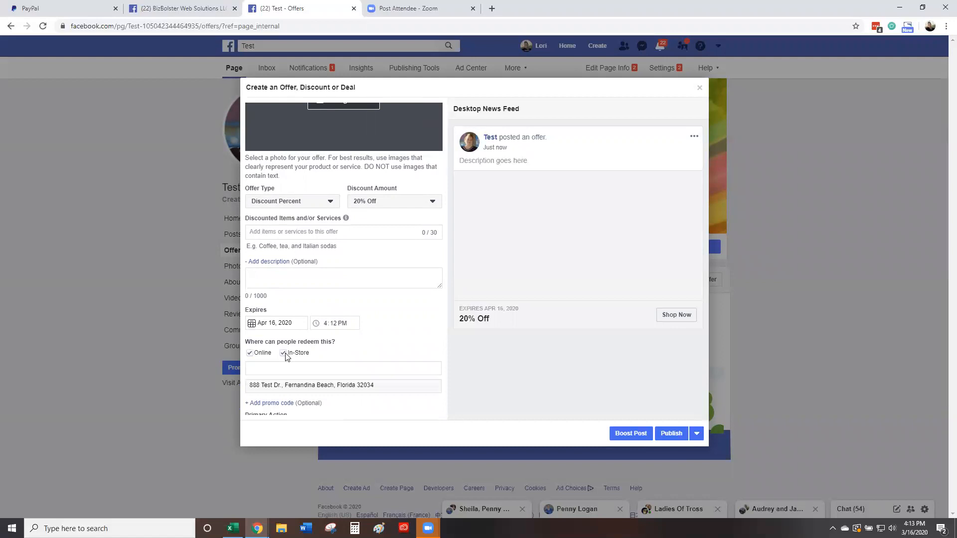
scroll(283, 355, "down", 1)
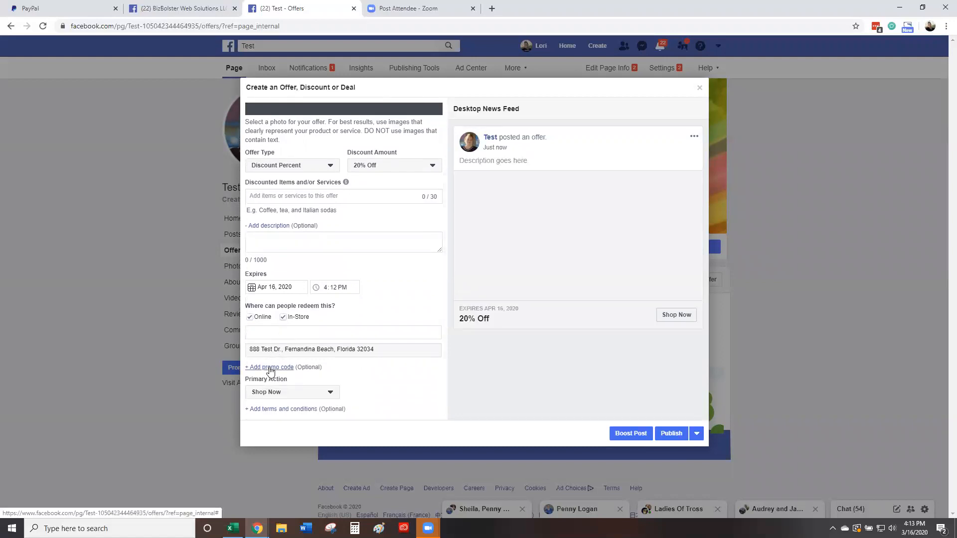
left_click(293, 396)
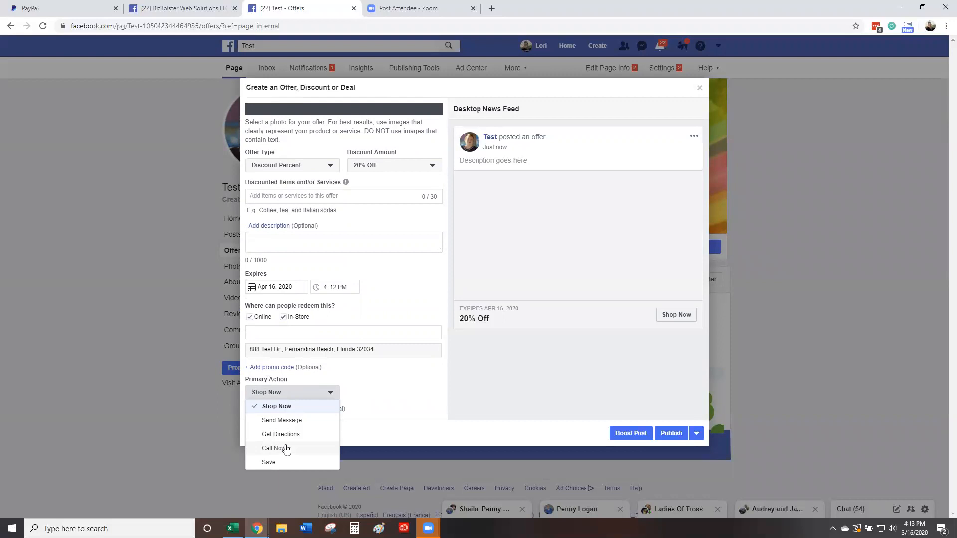
left_click(286, 449)
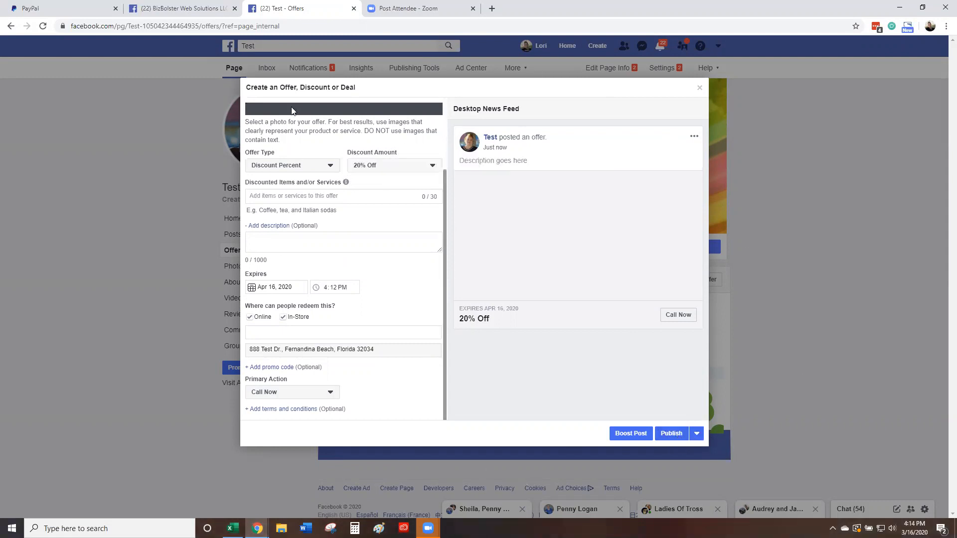
Step: Upload a new image as the offer's photo
scroll(330, 155, "up", 2)
left_click(350, 155)
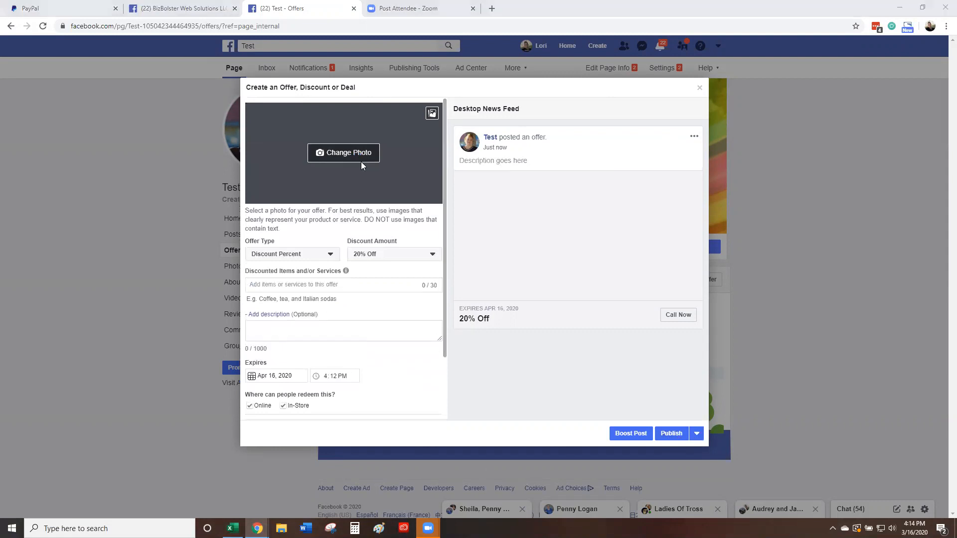
double_click(128, 126)
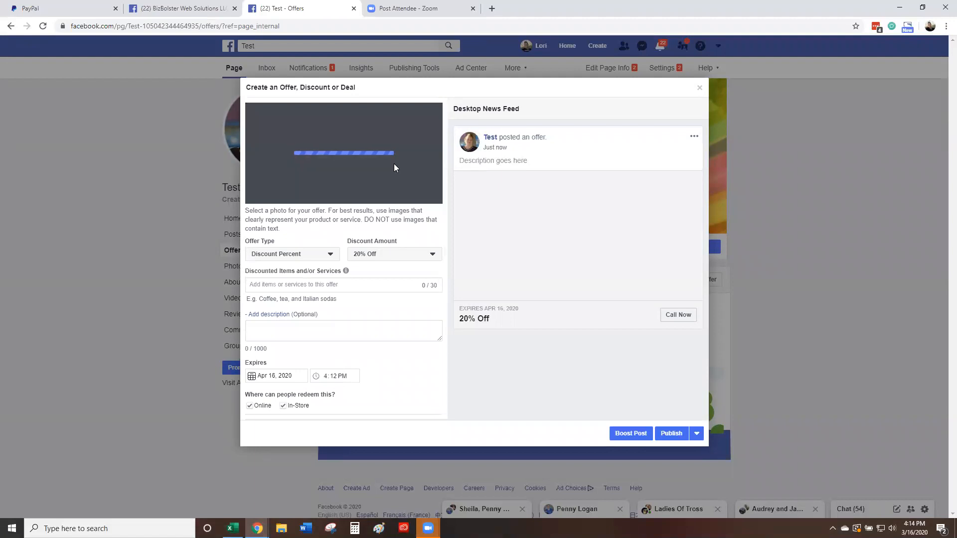
Step: Enter item 'Fernandina Beach T-Shirt', description 'Women's sleeveless t-shirt with Fernandina Beach waves', and restrict to in-store
left_click(345, 285)
type("Fernandina Beach T-Shirt")
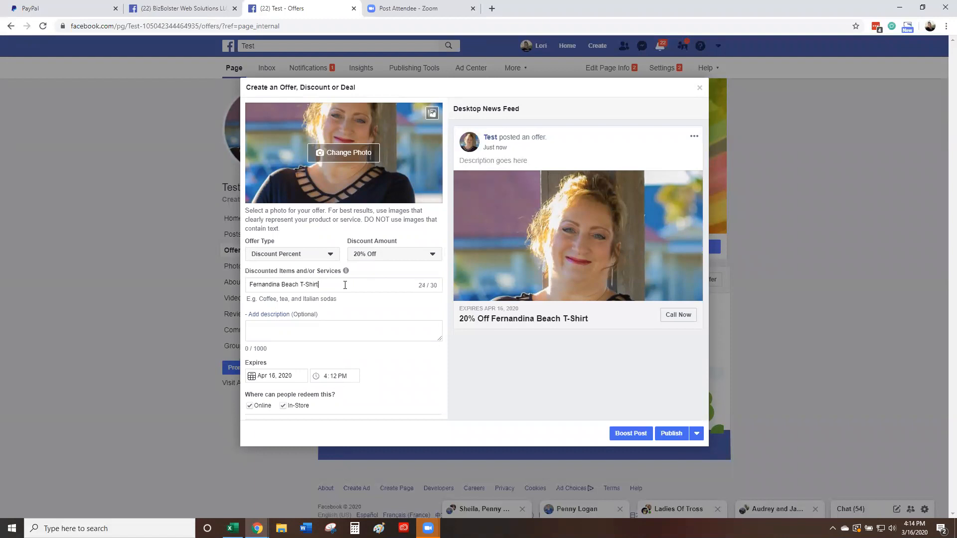
key("Tab")
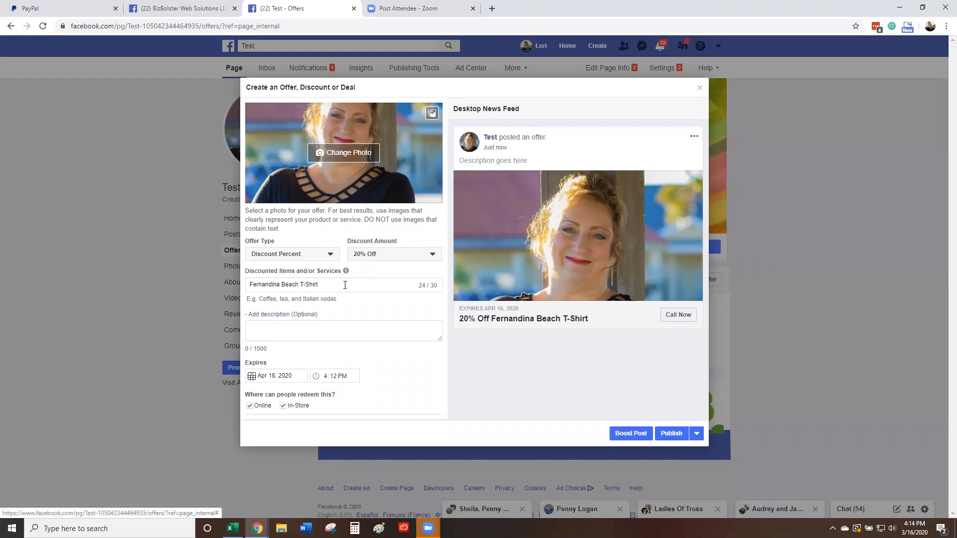
left_click(304, 331)
type("Women's sleev")
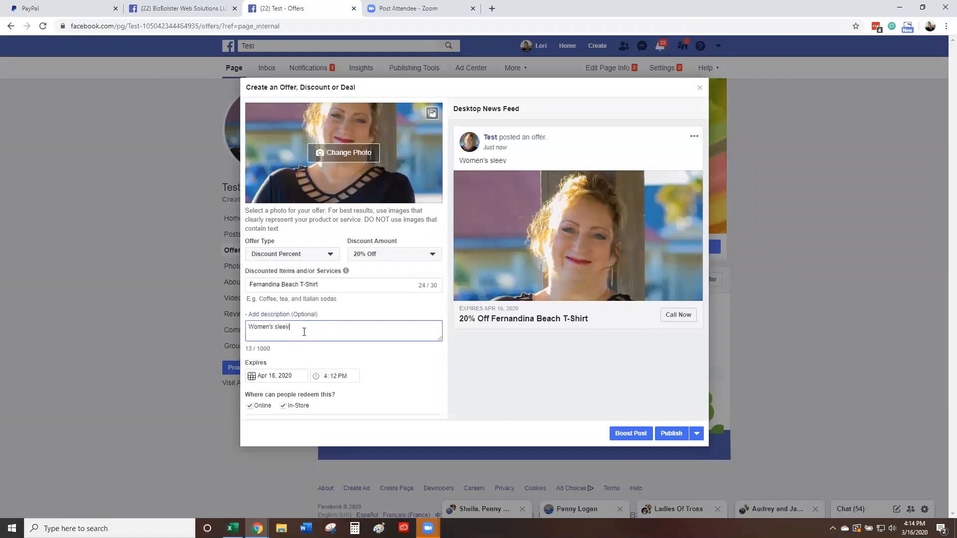
type("eless t-shirt with Fernand")
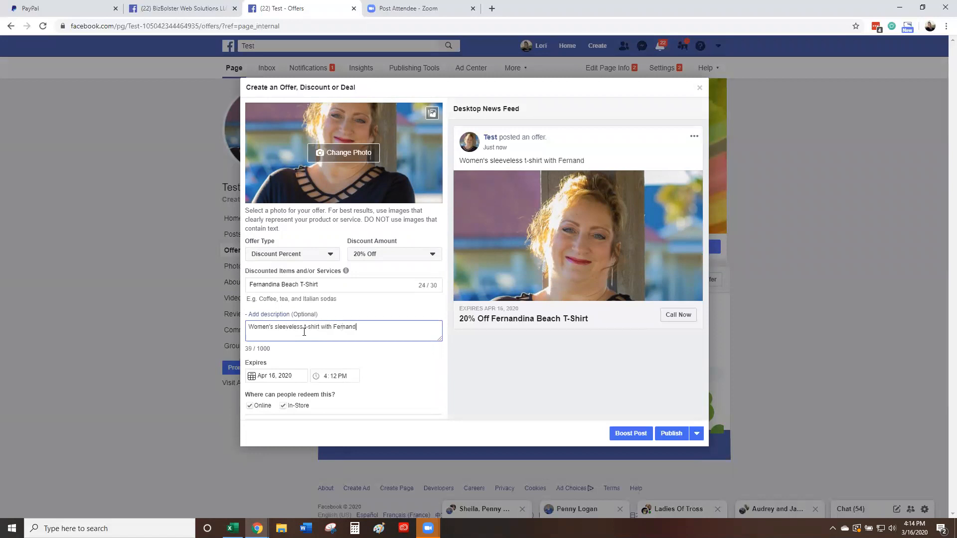
type("ina Beach waves")
scroll(284, 409, "down", 2)
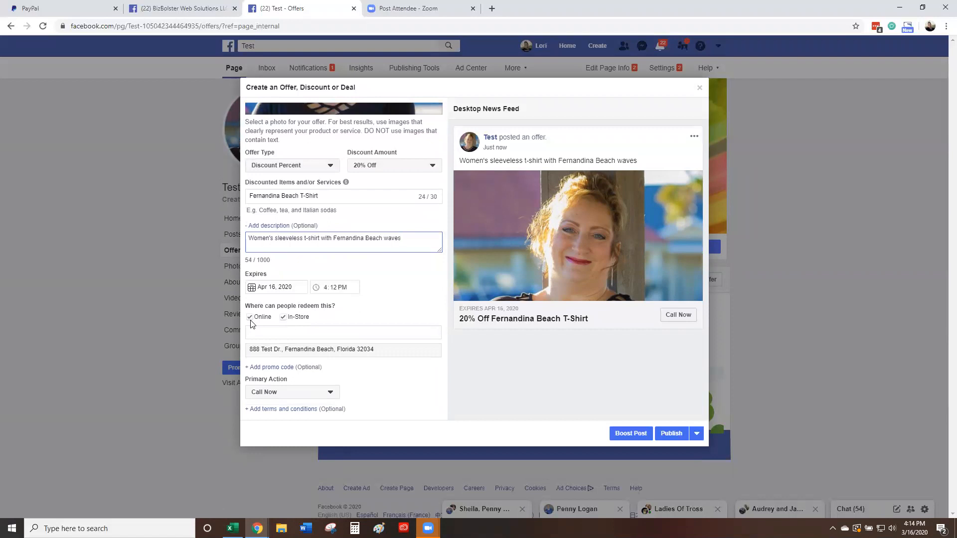
left_click(250, 318)
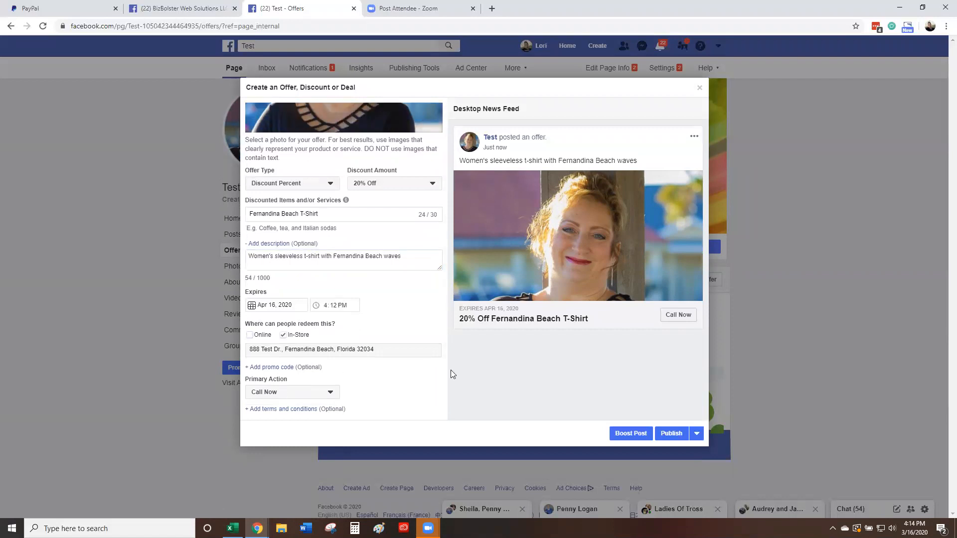
Step: Publish the 20% Off T-shirt offer and view it listed as In Review under Offers
left_click(672, 434)
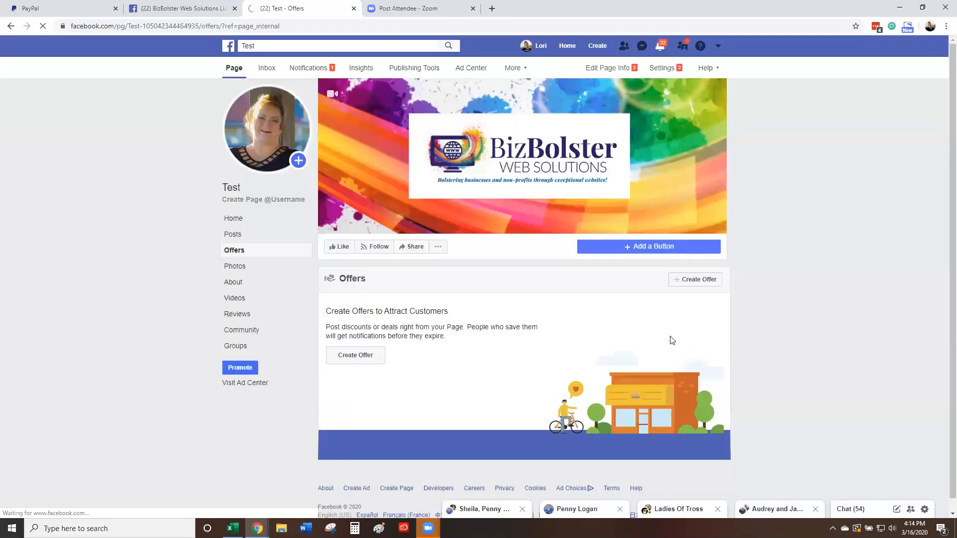
left_click(235, 250)
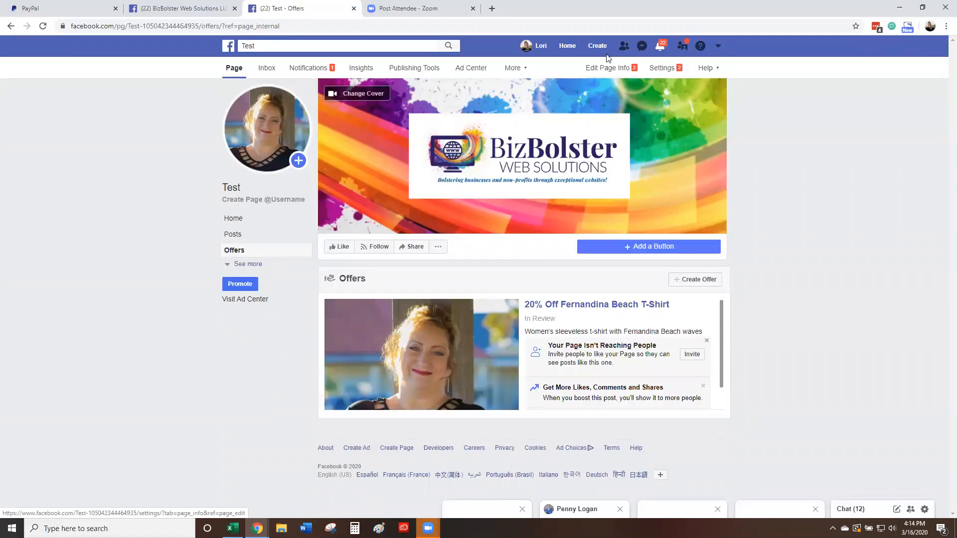
Step: Copy the Offers tab's share link in Templates and Tabs, save, and return to the page's home view
left_click(662, 68)
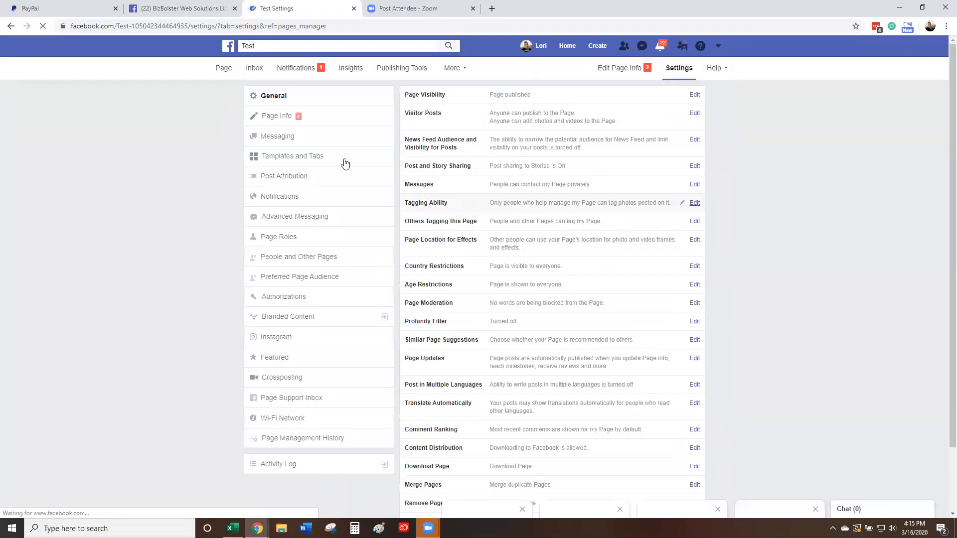
left_click(297, 157)
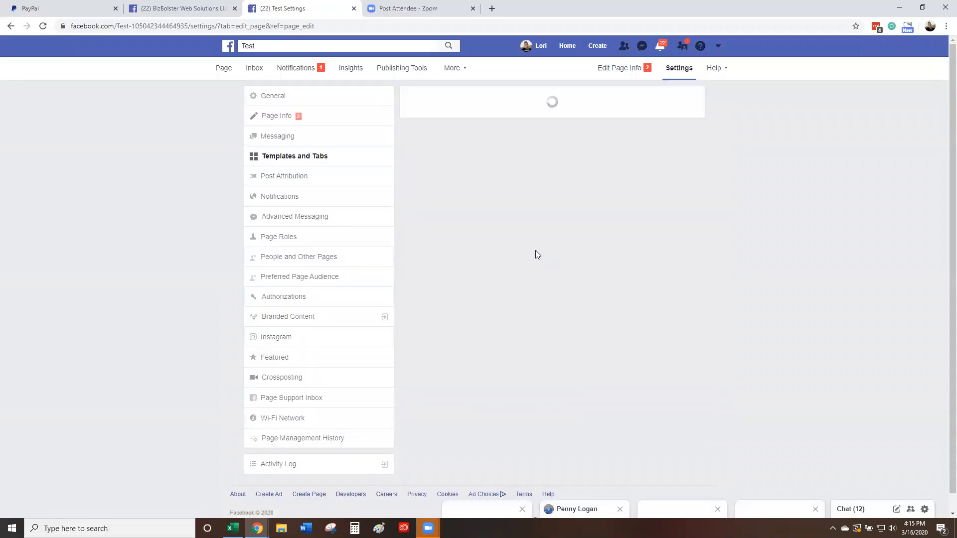
scroll(515, 437, "down", 3)
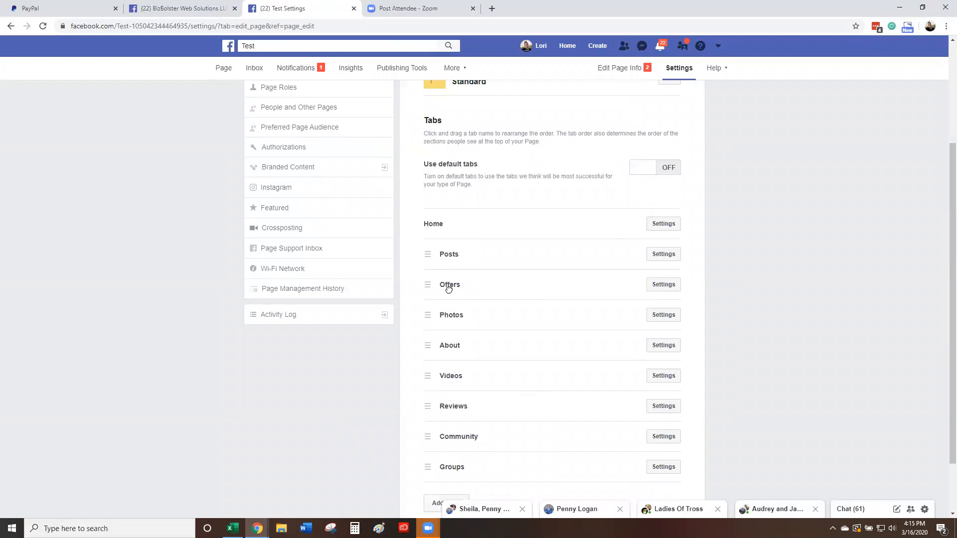
left_click(664, 286)
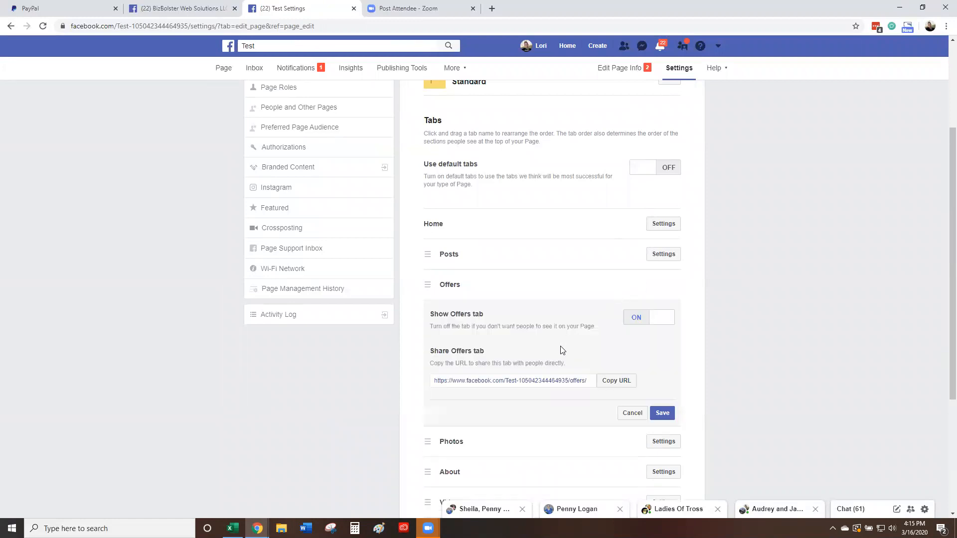
left_click(614, 383)
left_click(662, 414)
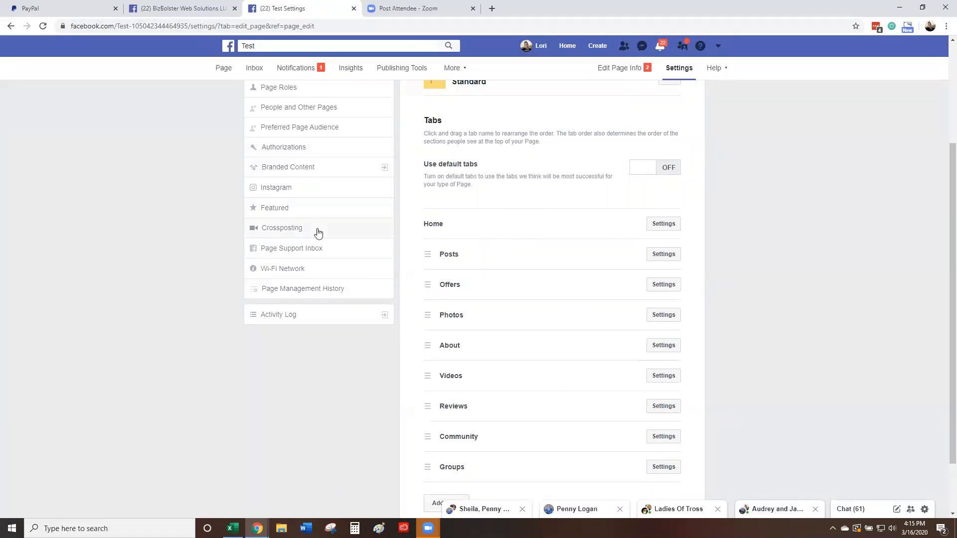
scroll(318, 232, "up", 3)
left_click(221, 68)
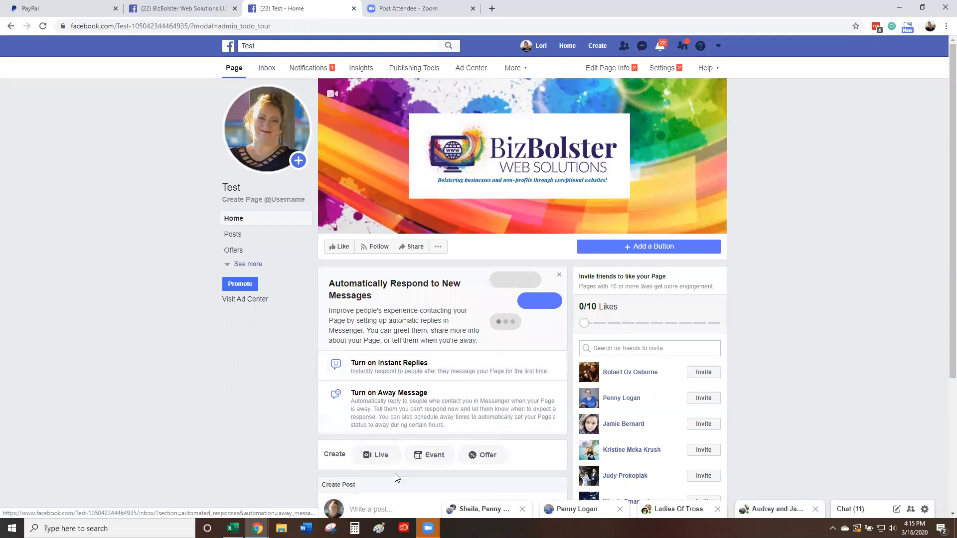
Step: Post 'Welcome to our Business page!' inviting visitors to check offers and phone for gift certificates
scroll(399, 473, "down", 4)
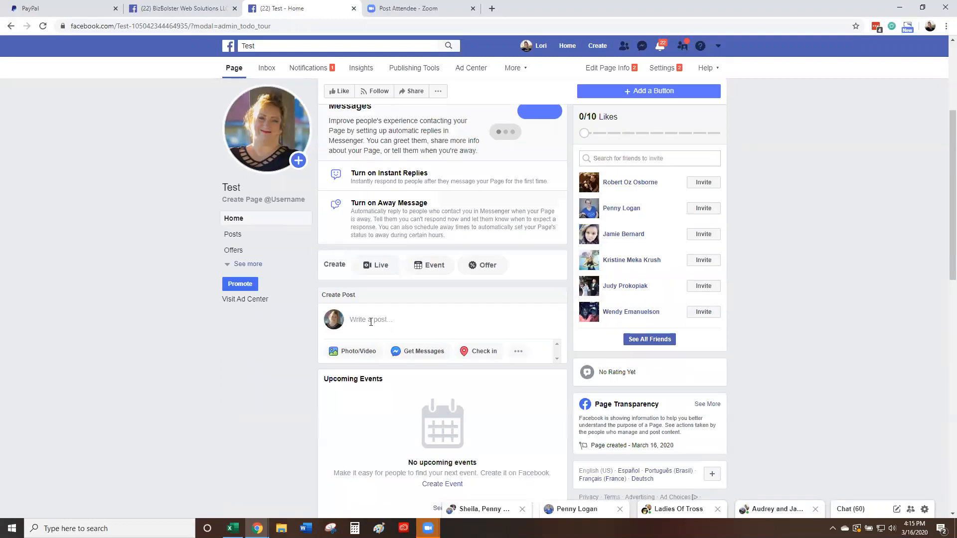
left_click(371, 320)
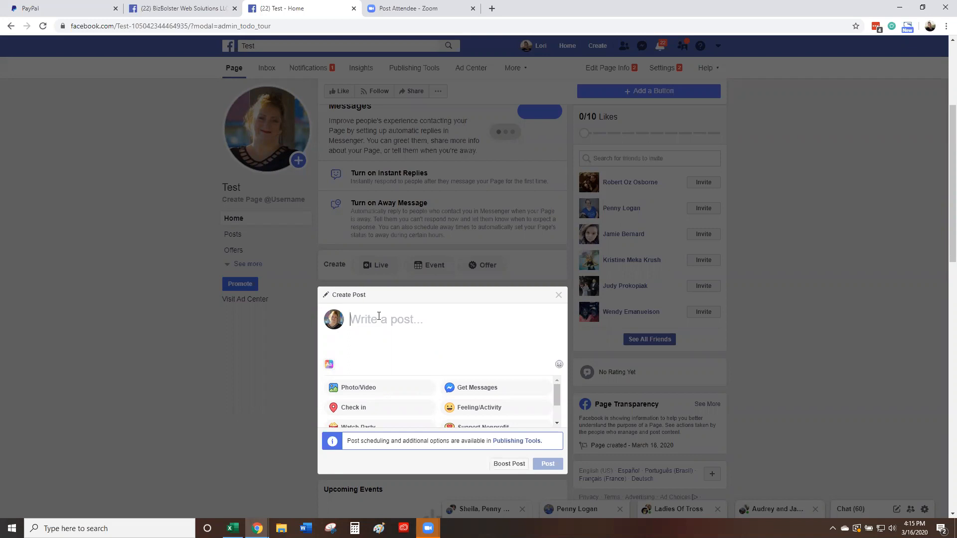
type("Welcome ")
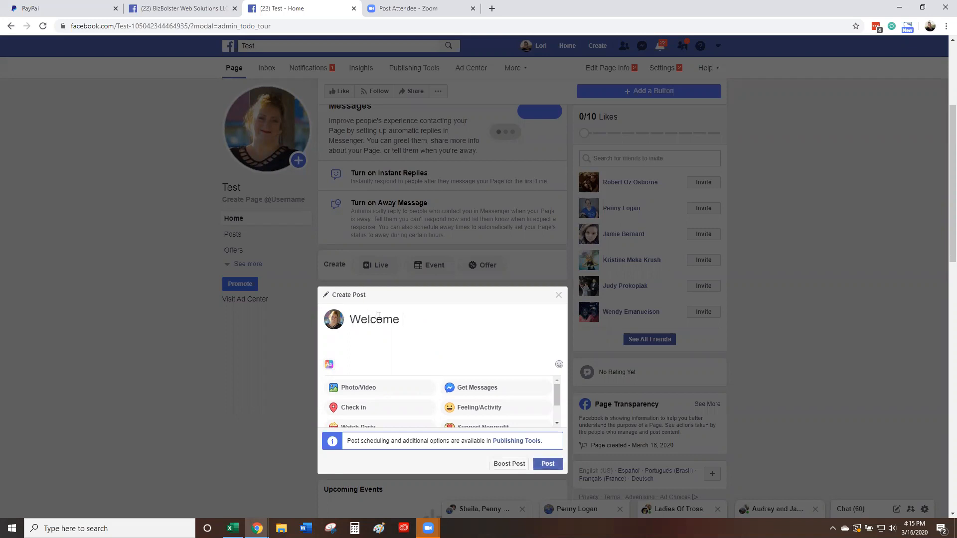
type("to our Business page!")
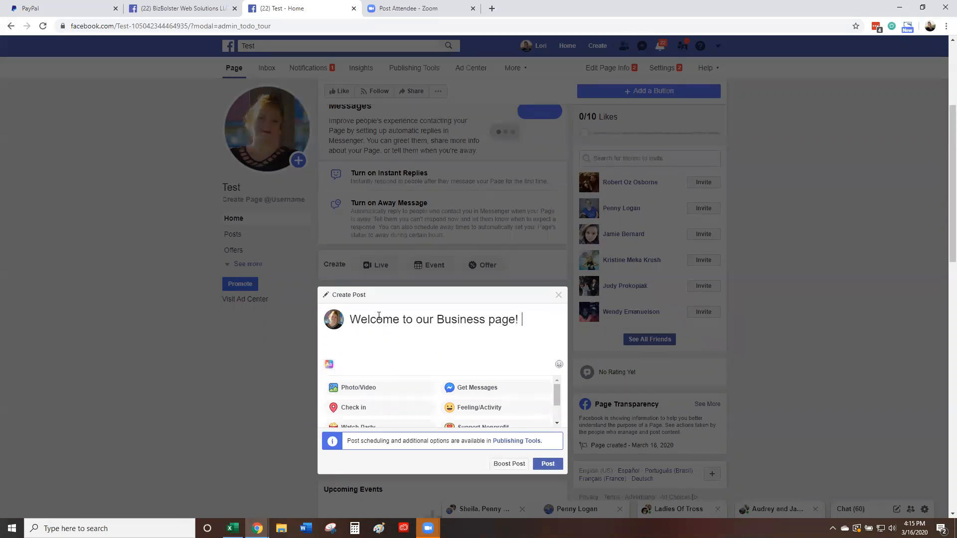
type("Please check out o")
type("ur offers. Gif")
type("t certificate")
type("s are also available ")
type("by phone. Gi")
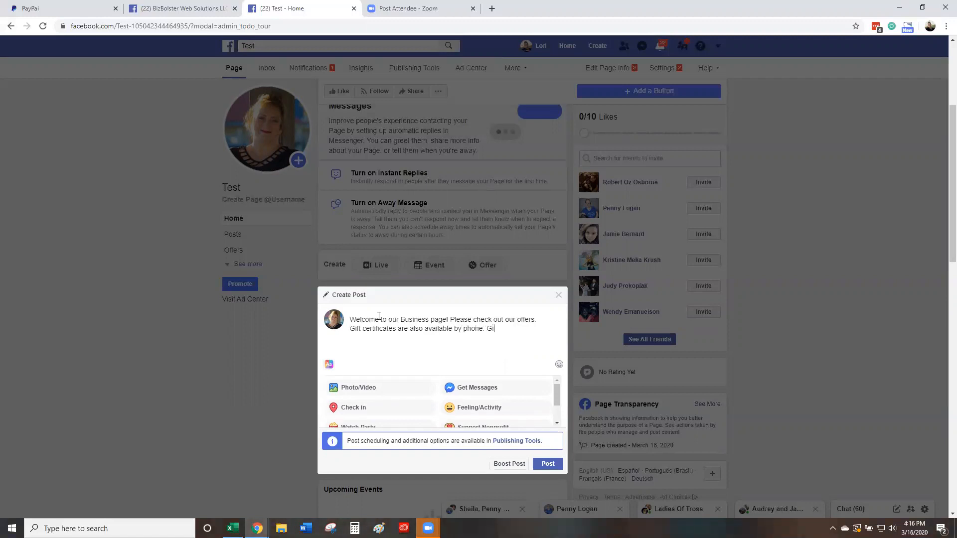
type("ve us a call and stay well!")
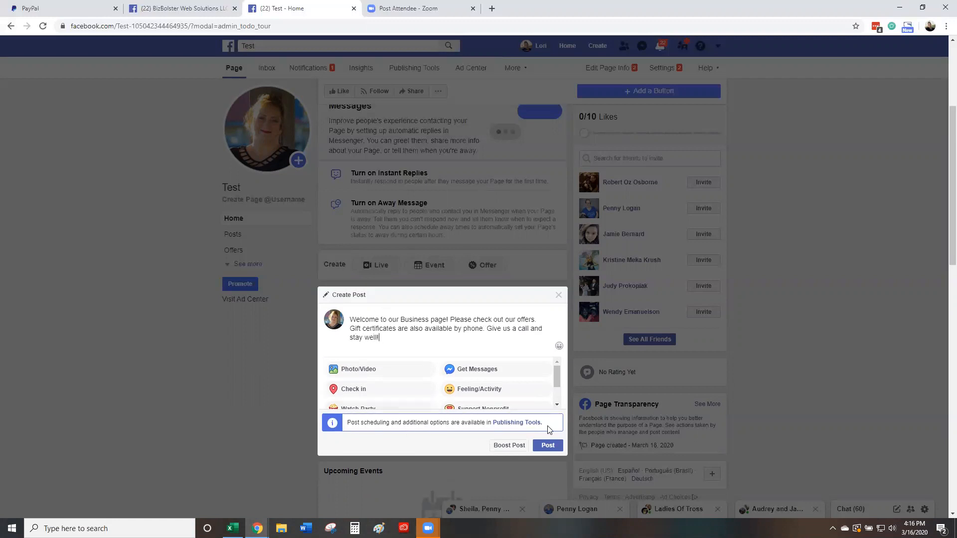
left_click(548, 445)
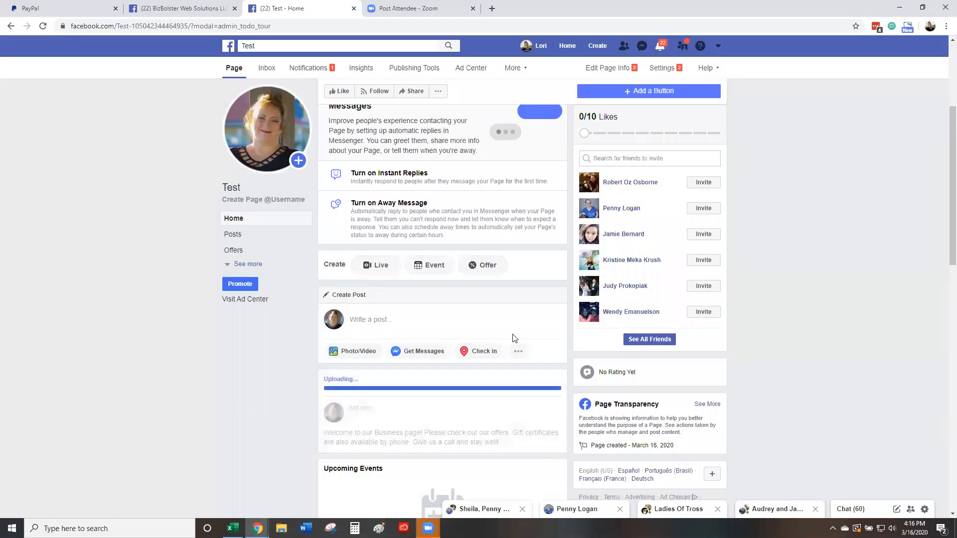
left_click(257, 234)
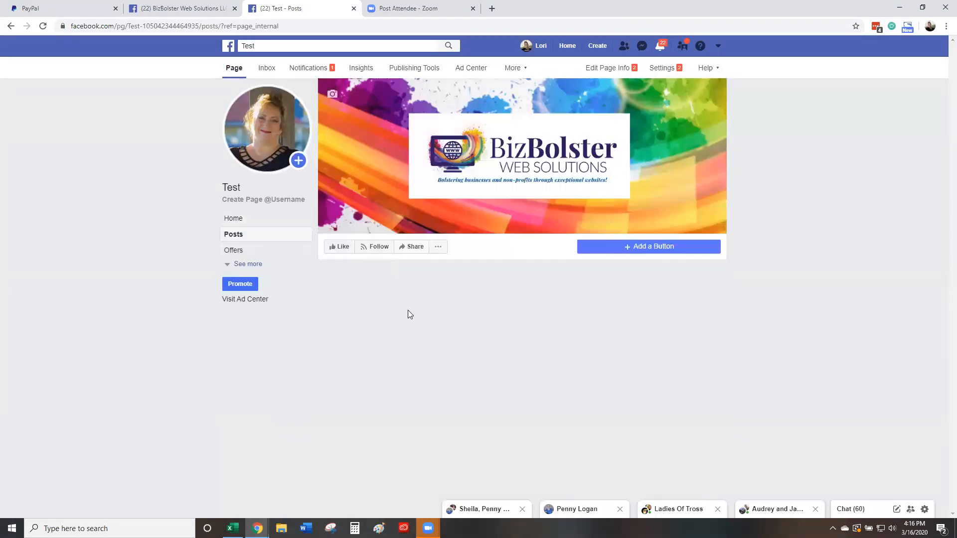
scroll(407, 322, "down", 3)
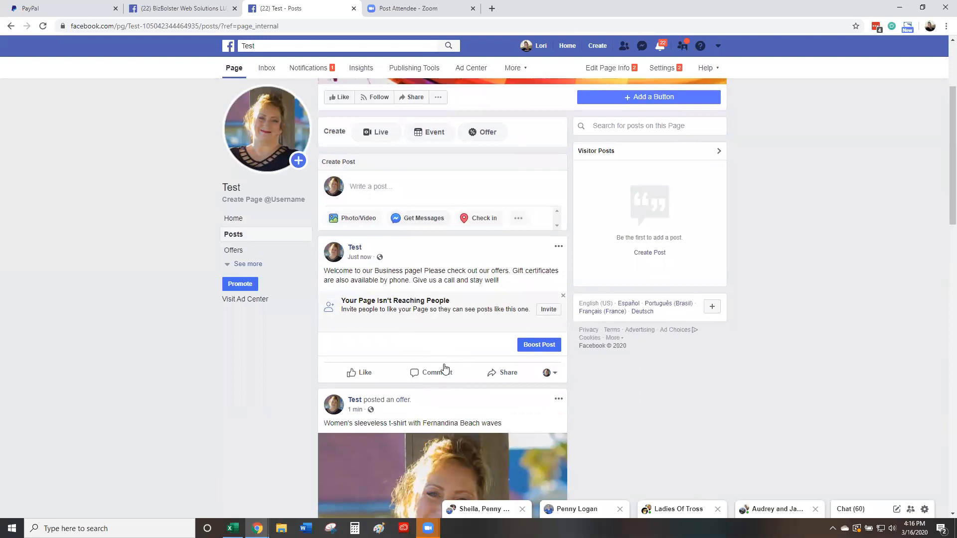
scroll(498, 368, "down", 3)
scroll(536, 369, "up", 1)
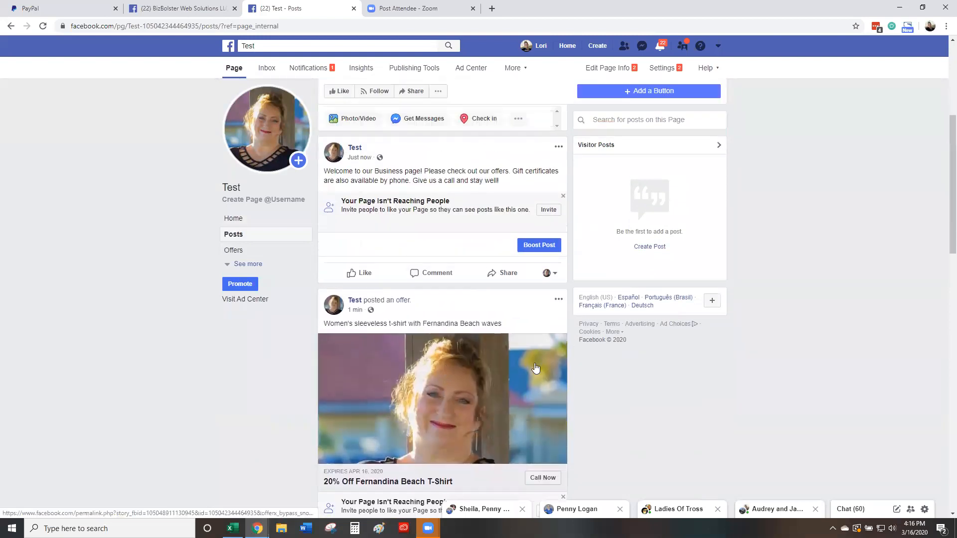
scroll(404, 274, "up", 1)
scroll(404, 273, "down", 5)
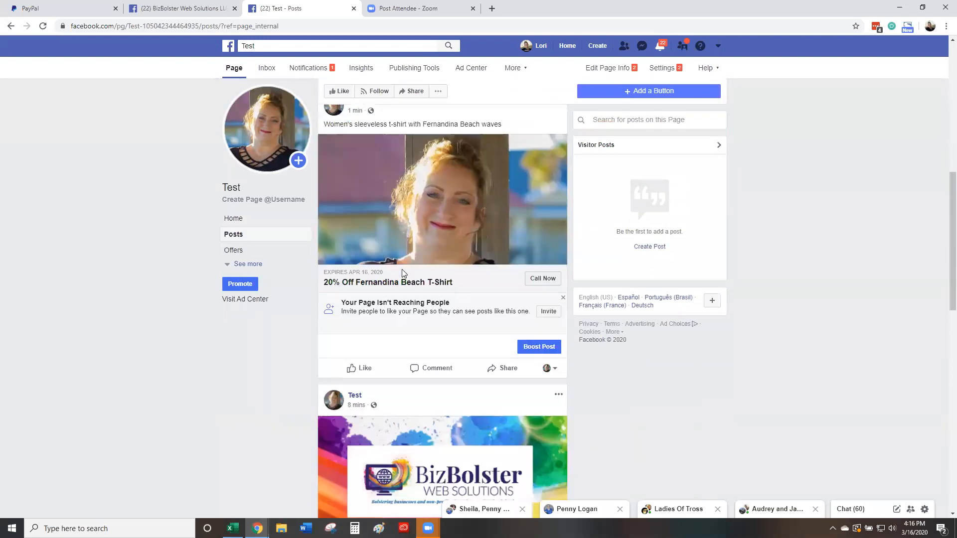
scroll(403, 273, "down", 3)
scroll(403, 273, "up", 8)
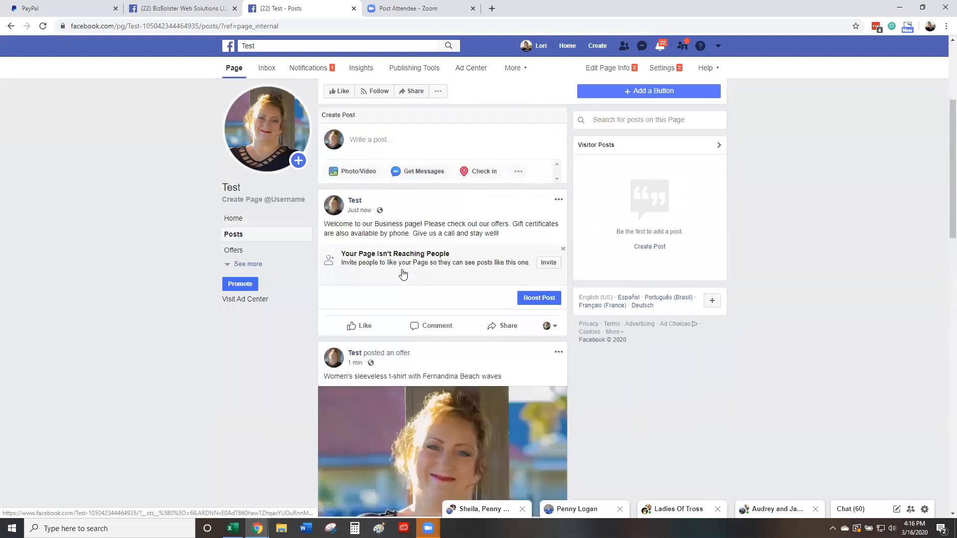
scroll(403, 275, "up", 4)
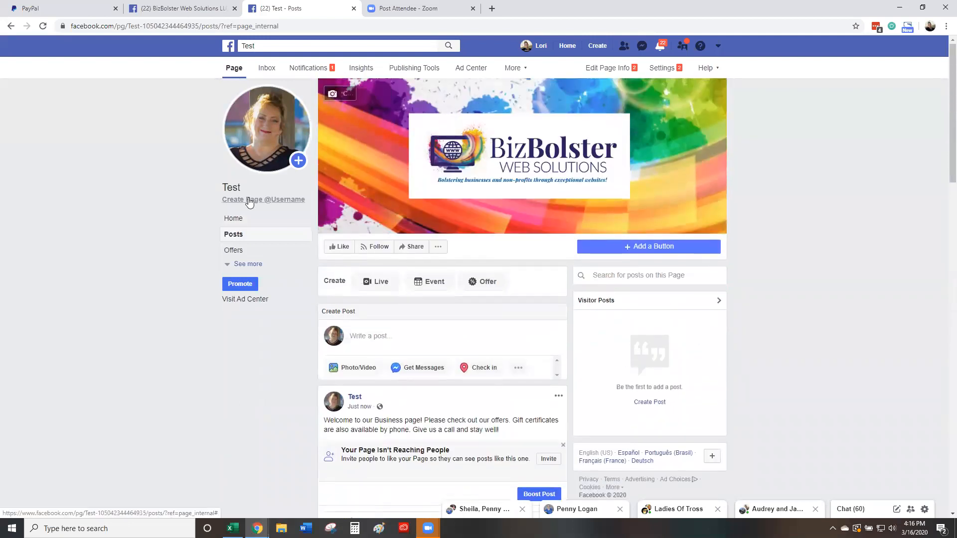
left_click(235, 221)
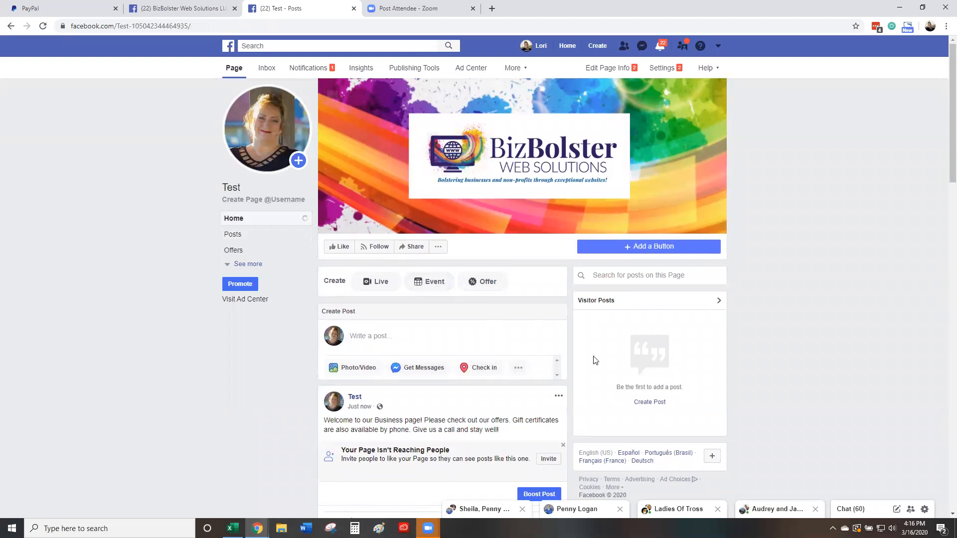
scroll(618, 361, "down", 3)
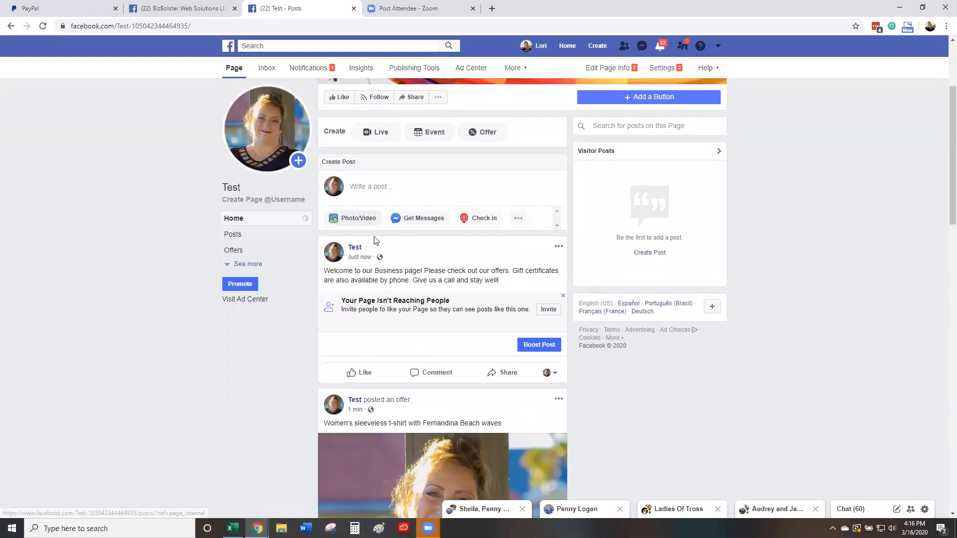
scroll(442, 265, "up", 3)
scroll(441, 267, "down", 2)
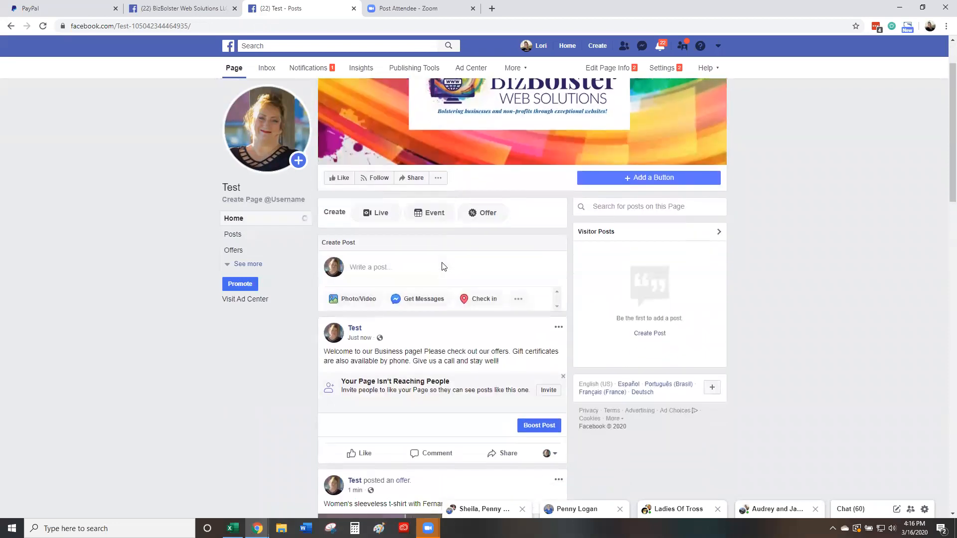
scroll(359, 252, "down", 3)
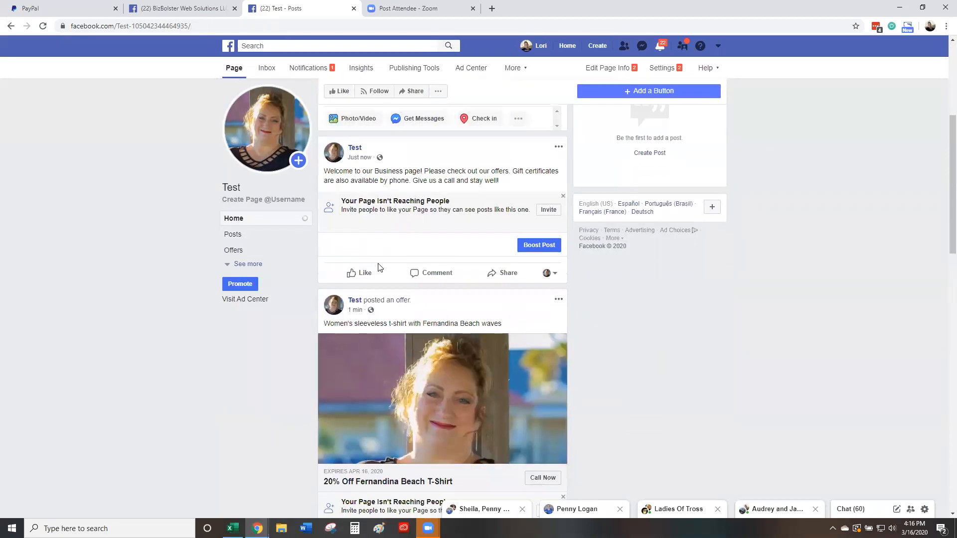
mouse_move(362, 272)
left_click(548, 210)
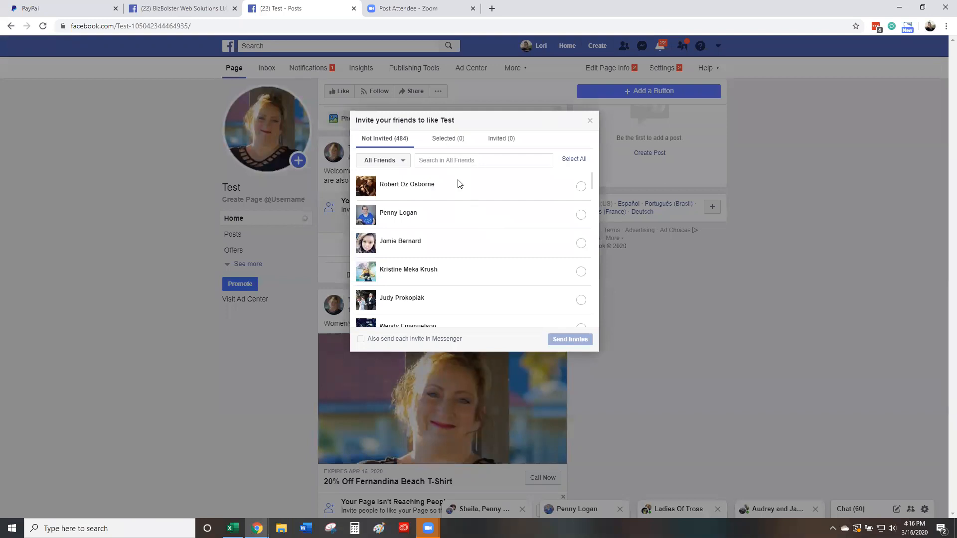
left_click(564, 159)
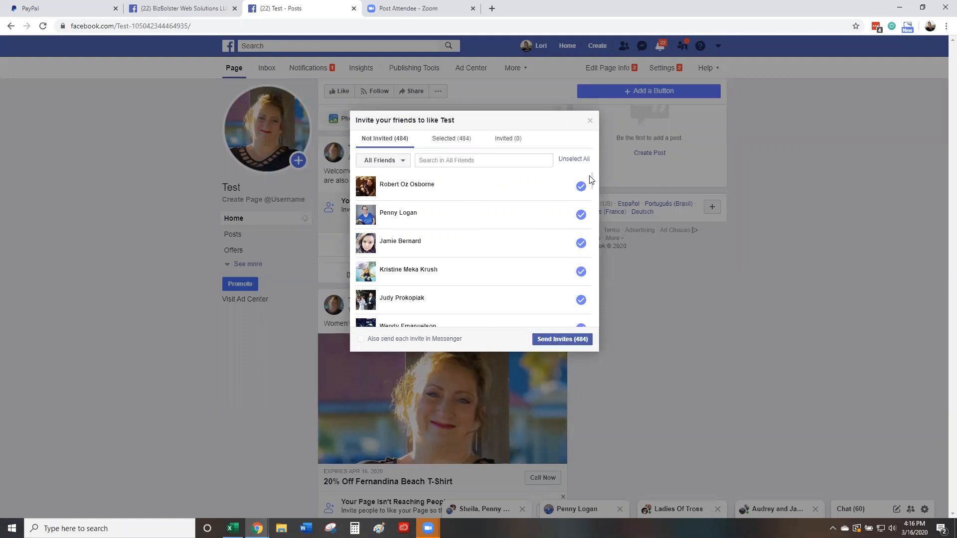
left_click(574, 159)
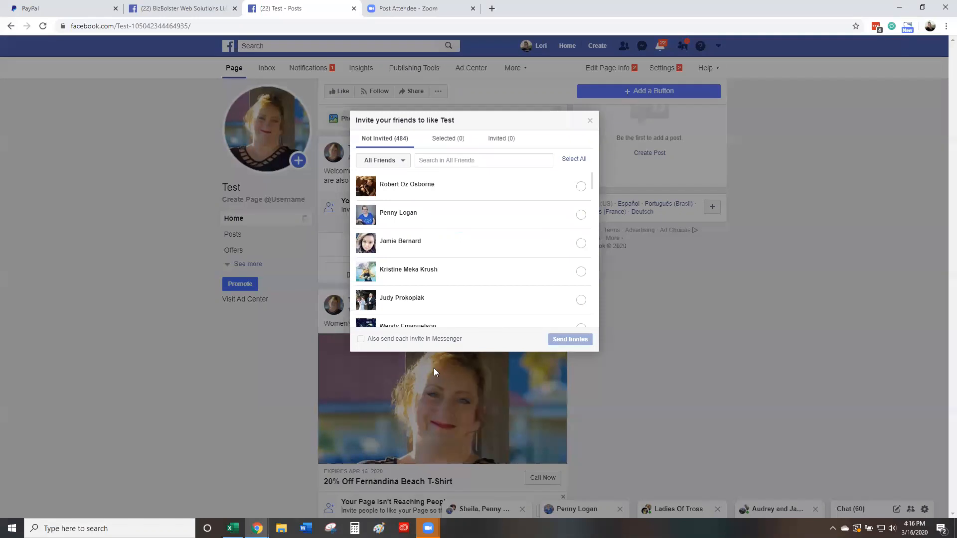
left_click(591, 123)
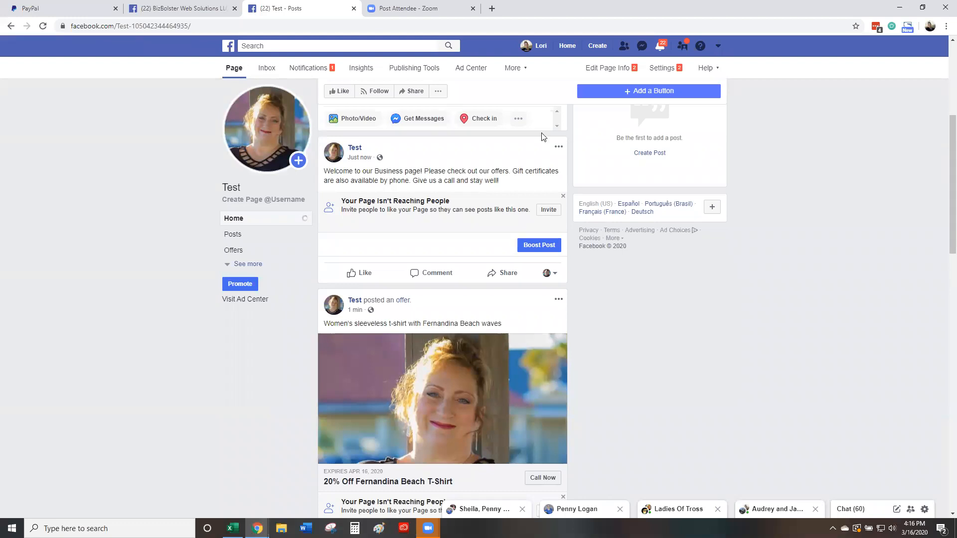
left_click(549, 209)
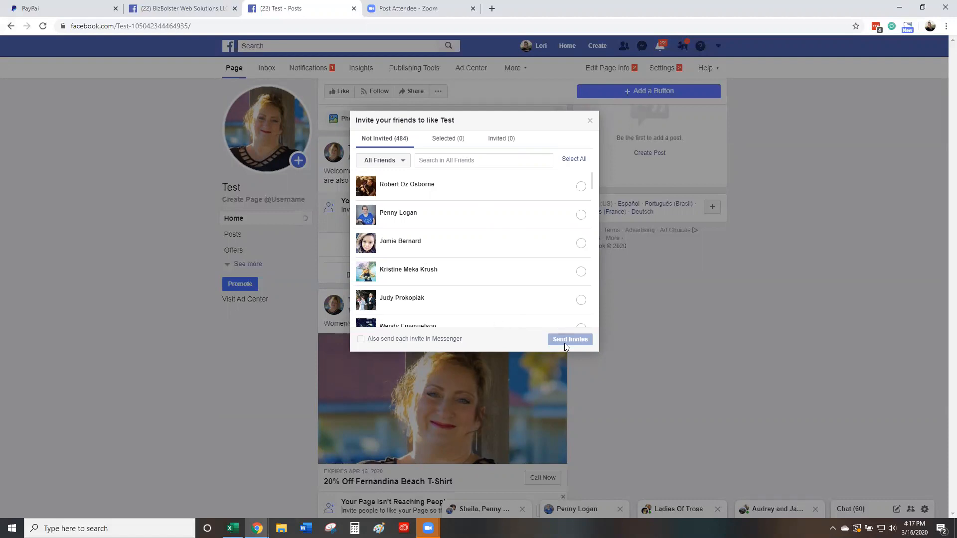
left_click(590, 122)
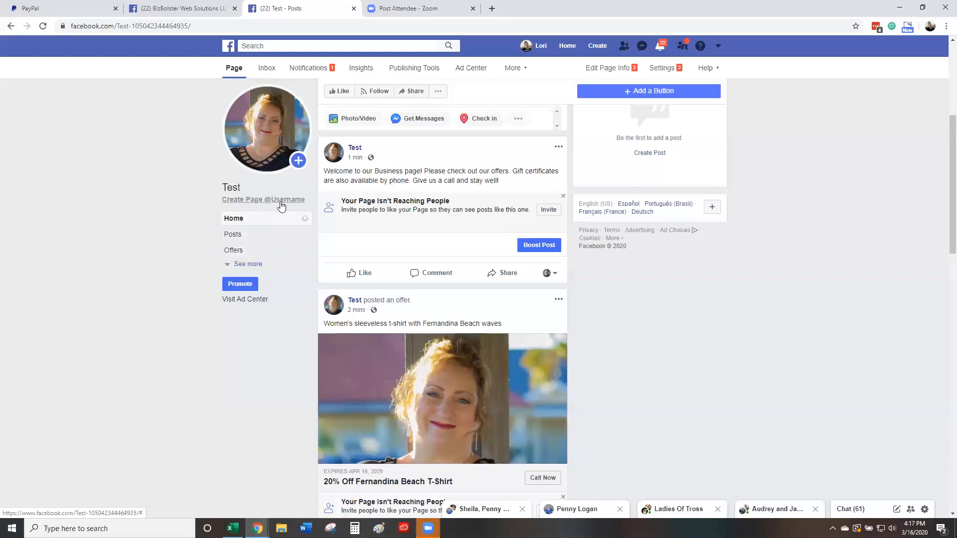
Step: Highlight the start of the BizBolster page's facebook.com/bizbolster address, briefly checking the Test page tab
left_click(171, 6)
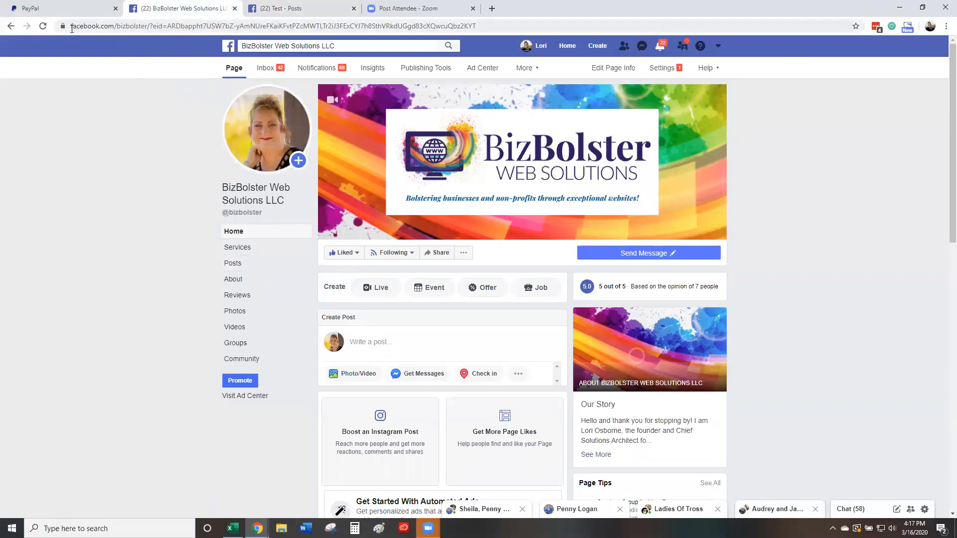
left_click_drag(71, 26, 149, 49)
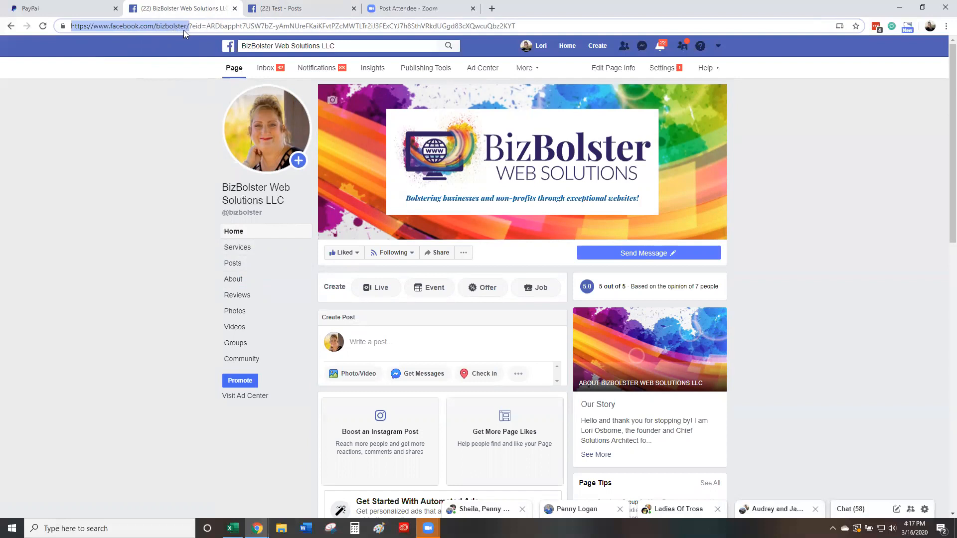
left_click(282, 9)
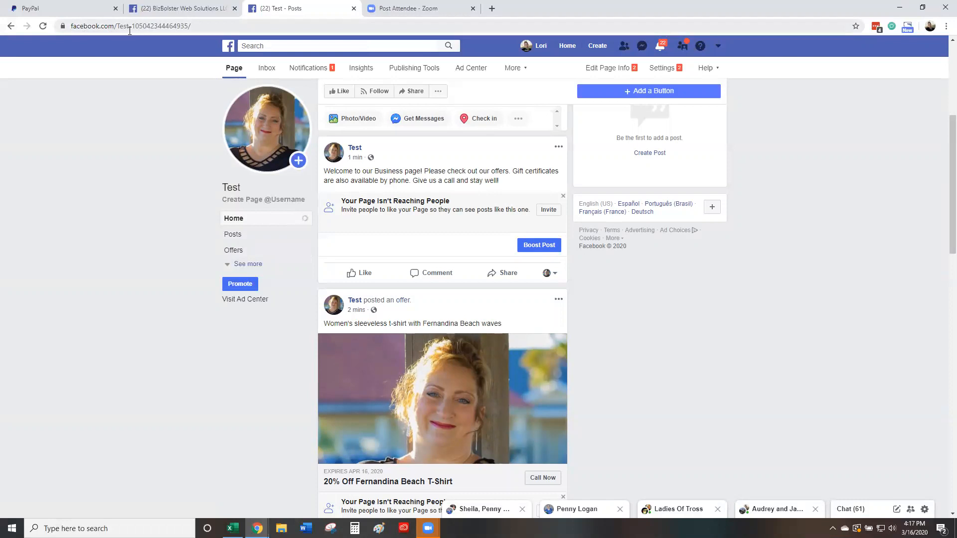
left_click(185, 9)
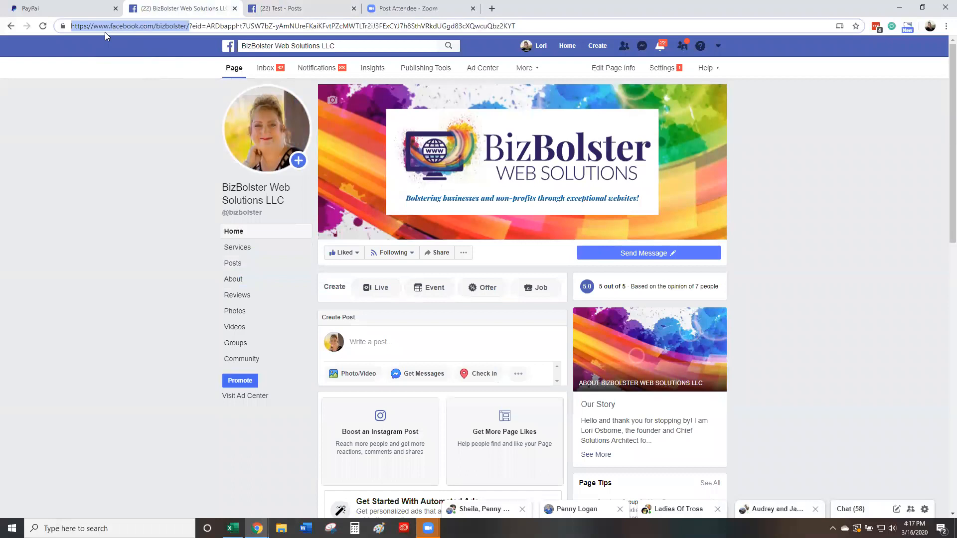